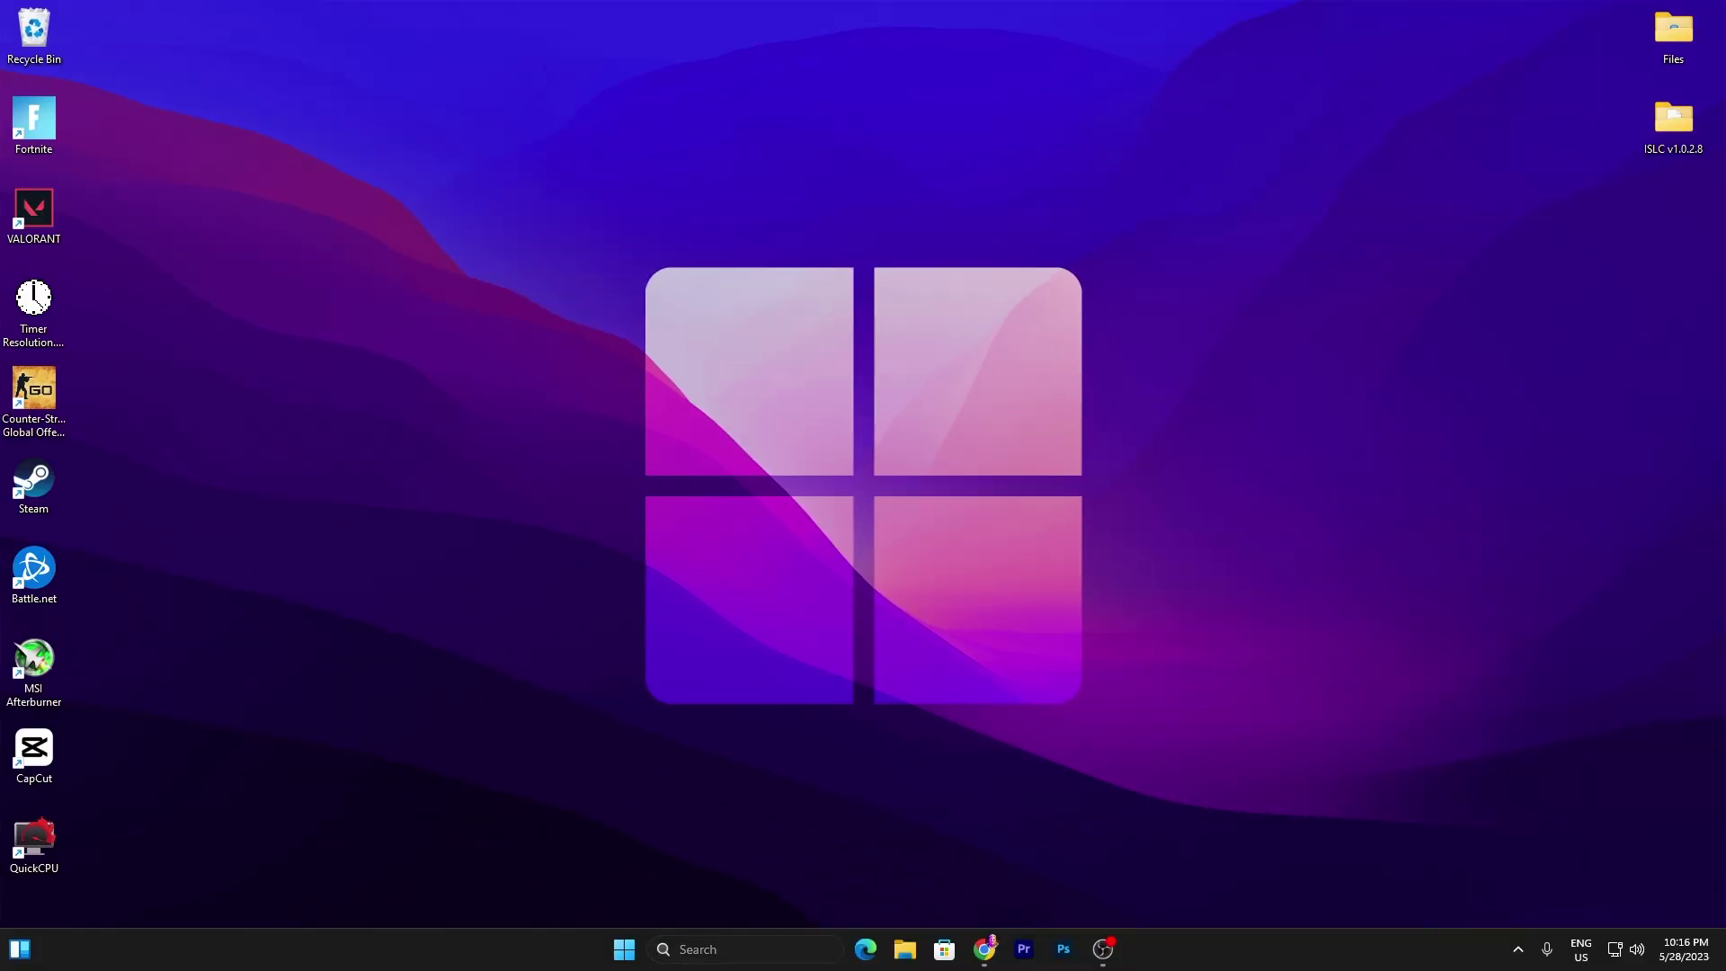
Search 'pow' and open the power plan list, where Bitsum Highest Performance is active.
left_click(714, 949)
type("powe")
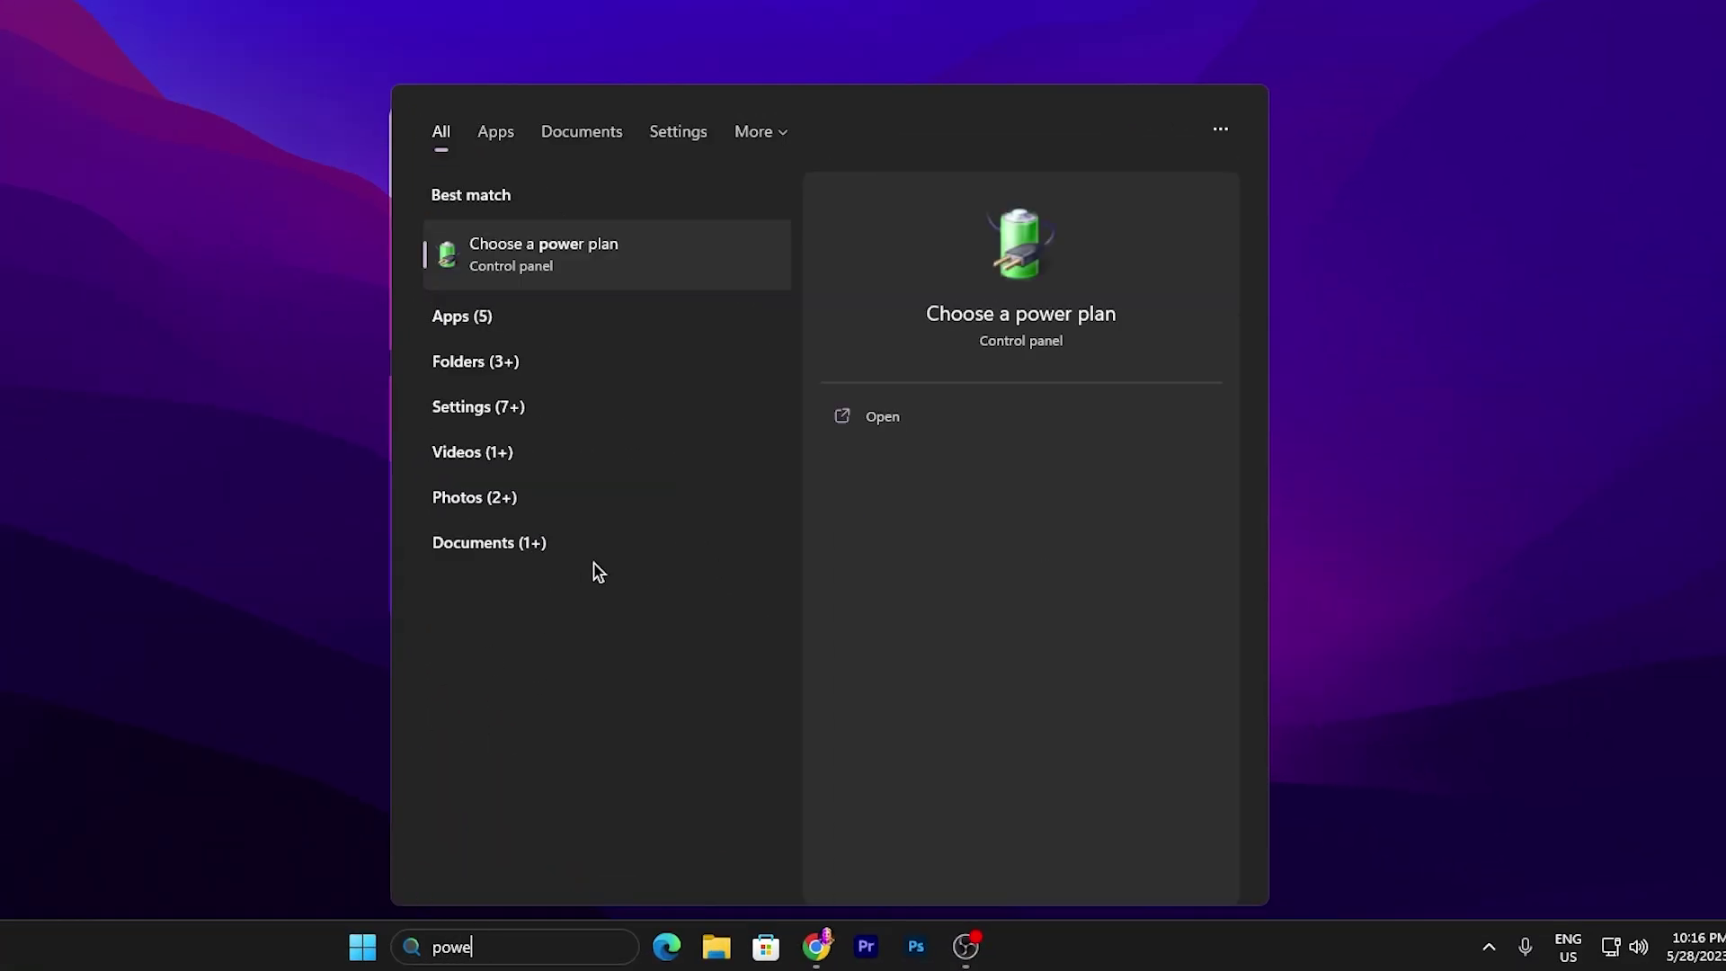
left_click(580, 255)
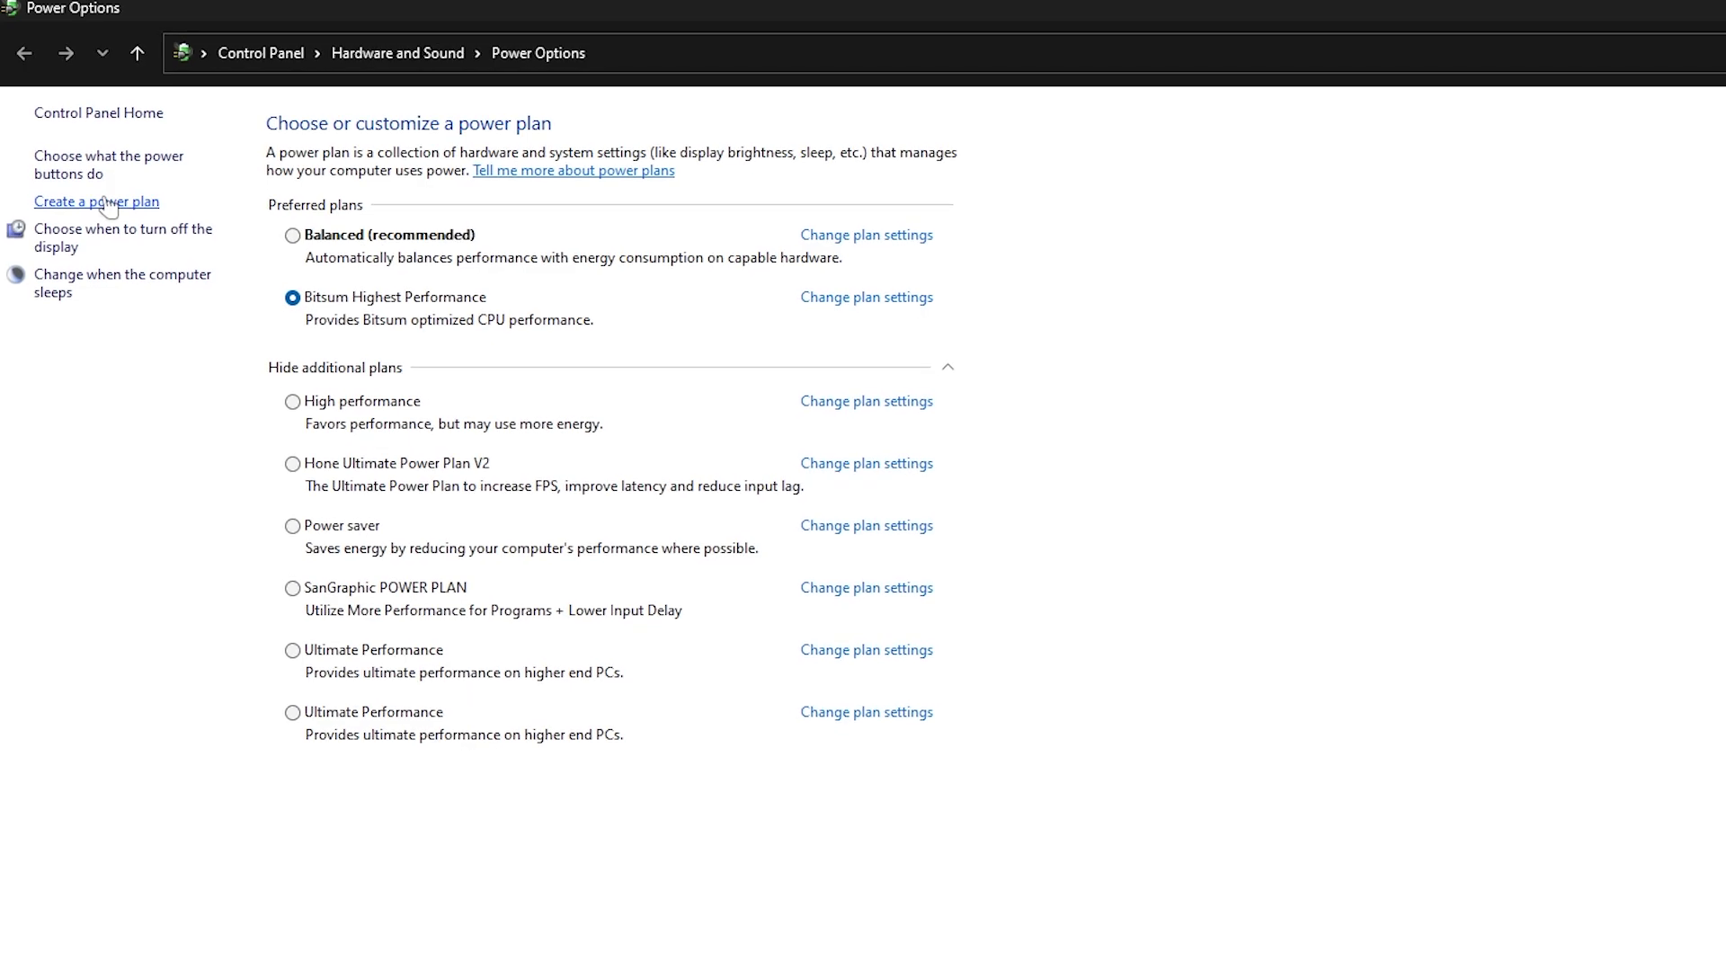
Open the Bitsum Highest Performance plan's advanced power settings and move the dialog to the centre.
left_click(106, 203)
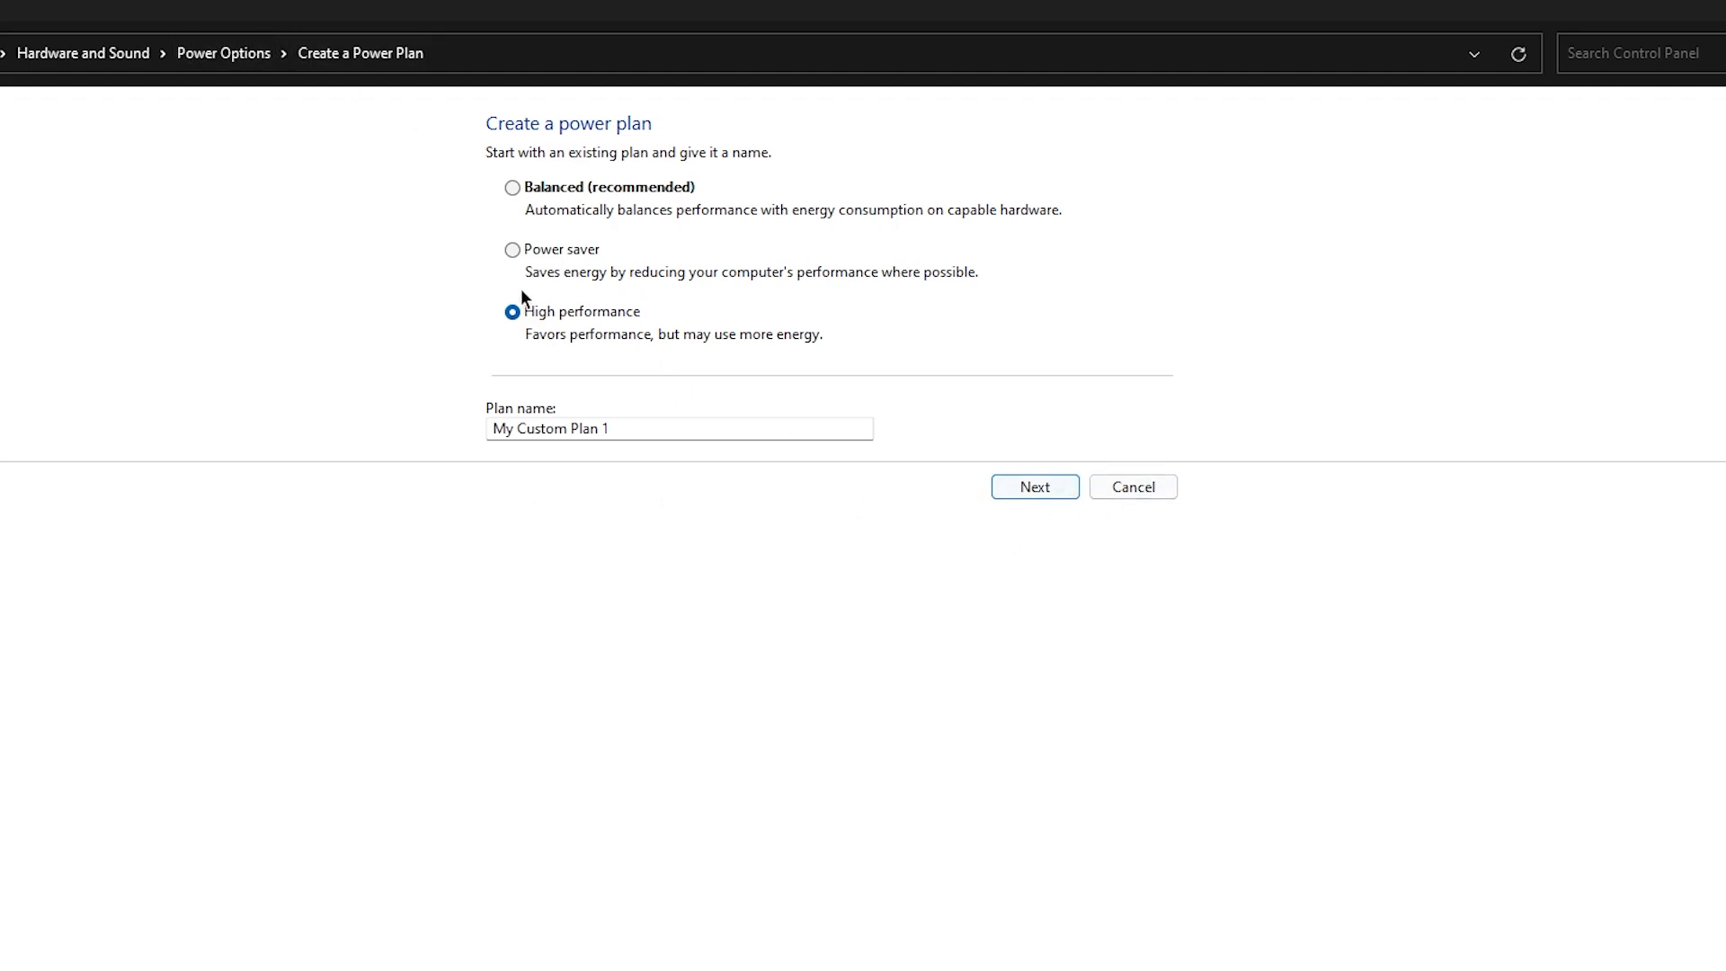
left_click(229, 47)
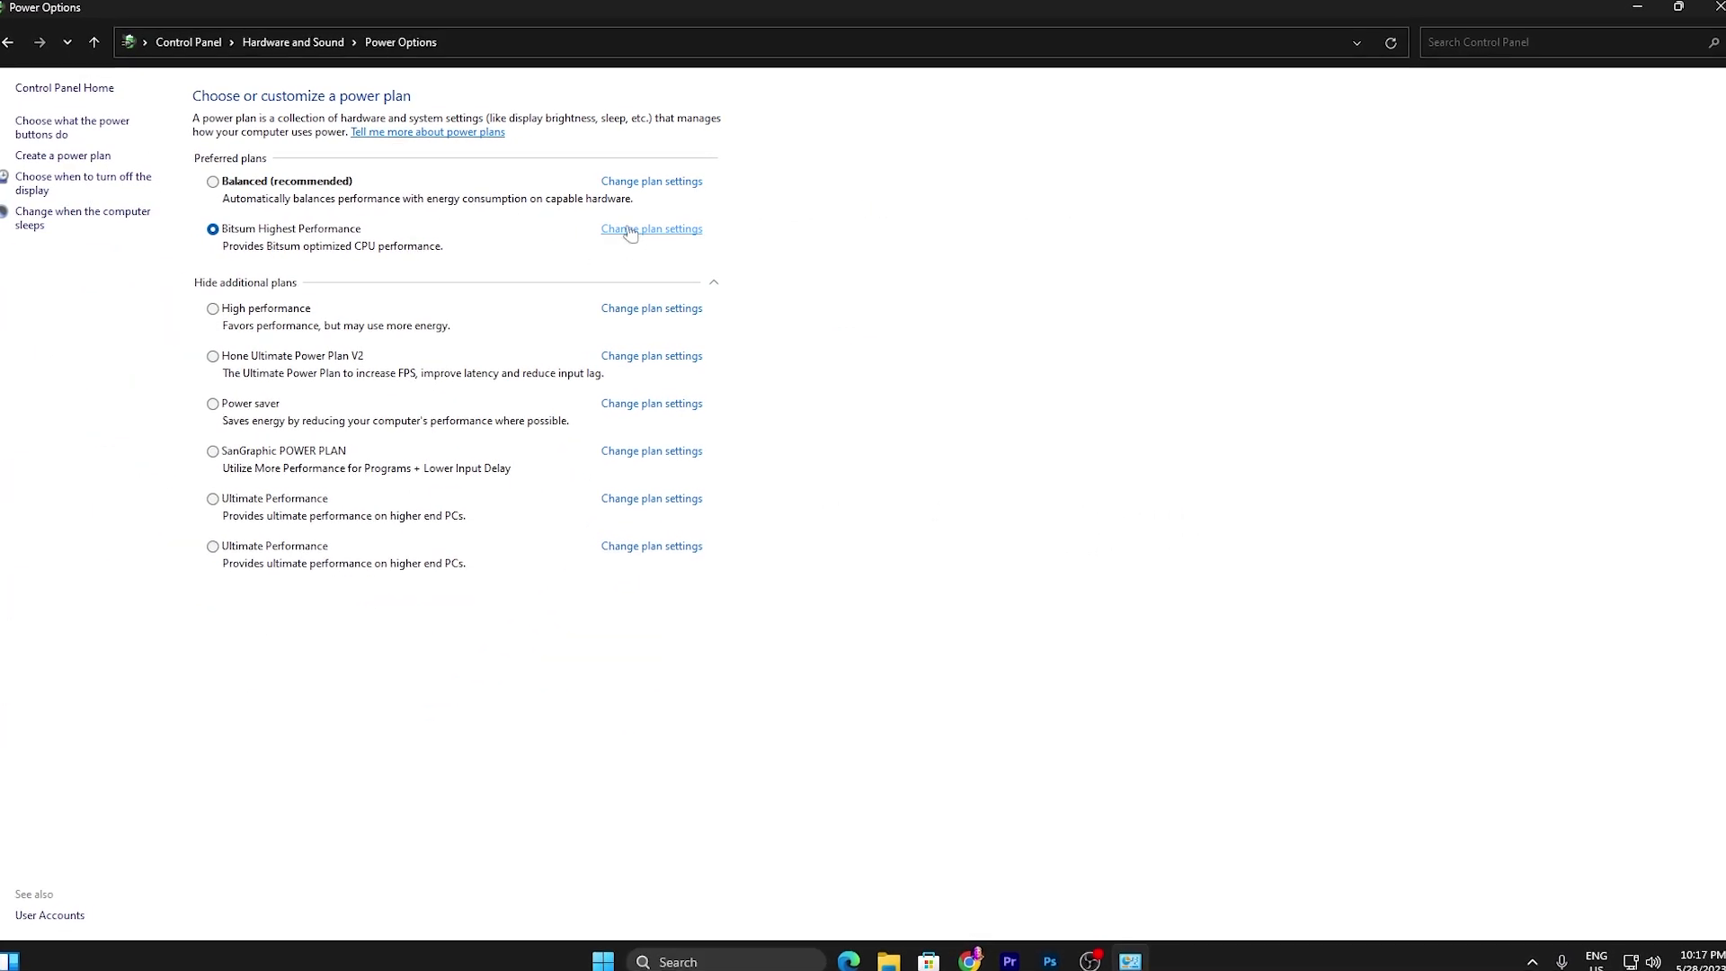
left_click(629, 231)
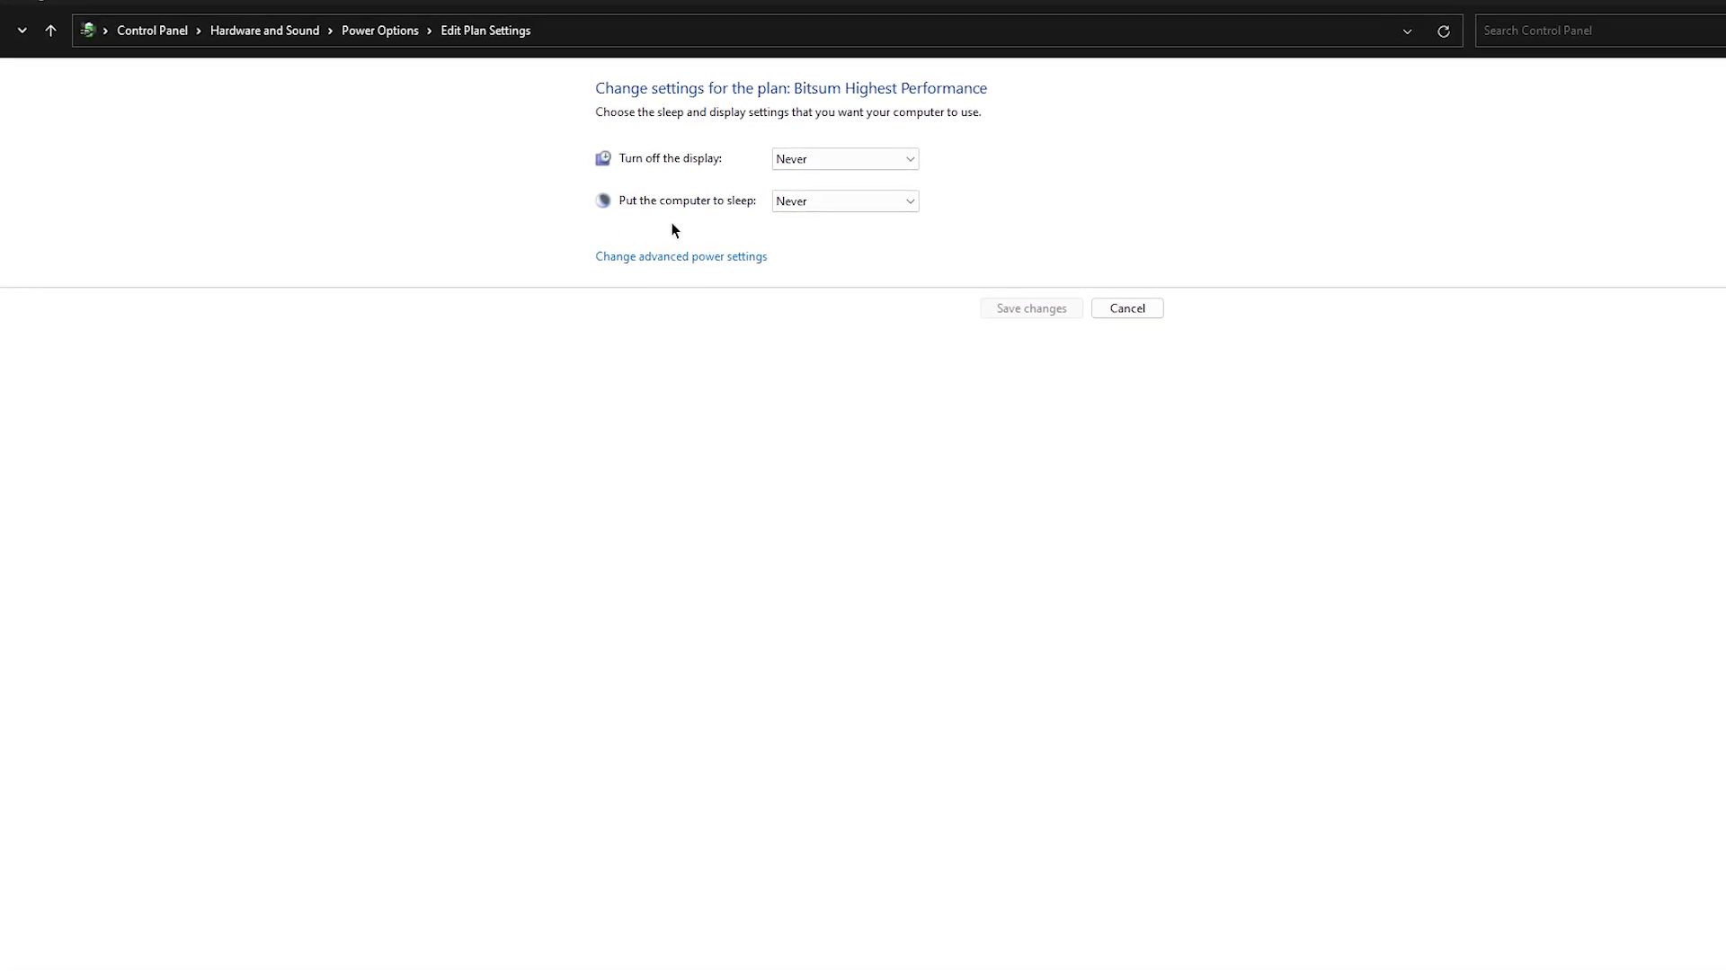
left_click(629, 260)
left_click_drag(233, 199, 762, 188)
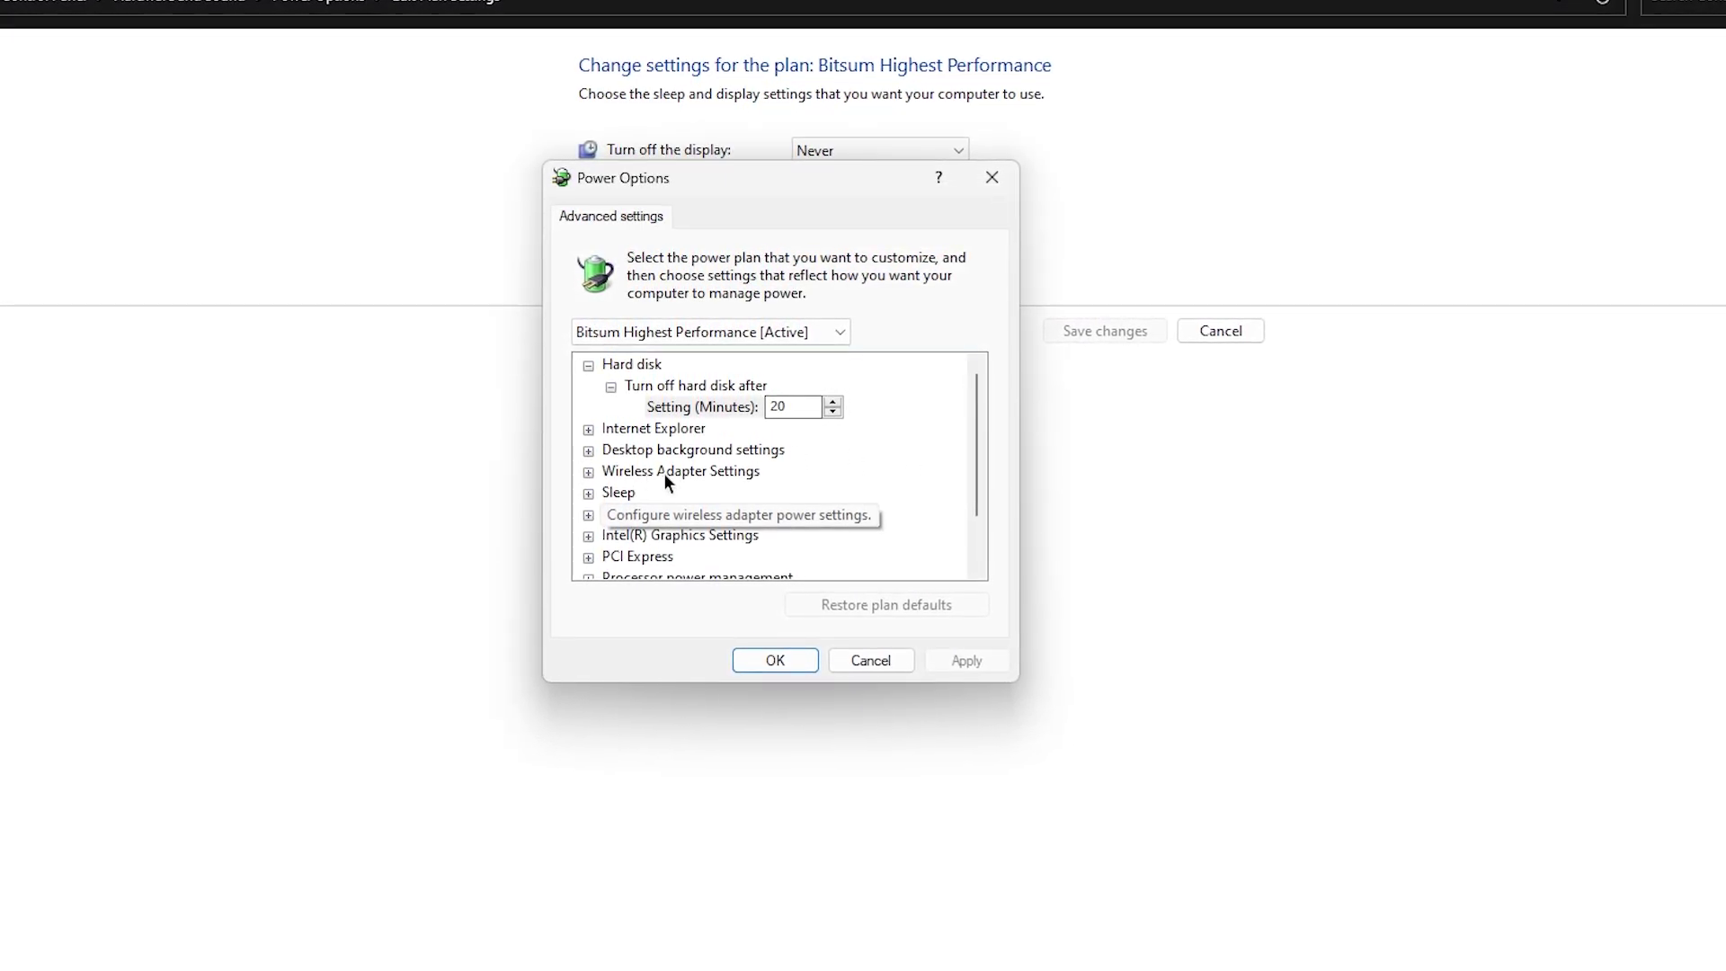
Check wireless Power Saving Mode and Intel graphics Power Plan at Maximum Performance, USB selective suspend Enabled.
left_click(587, 471)
left_click(612, 496)
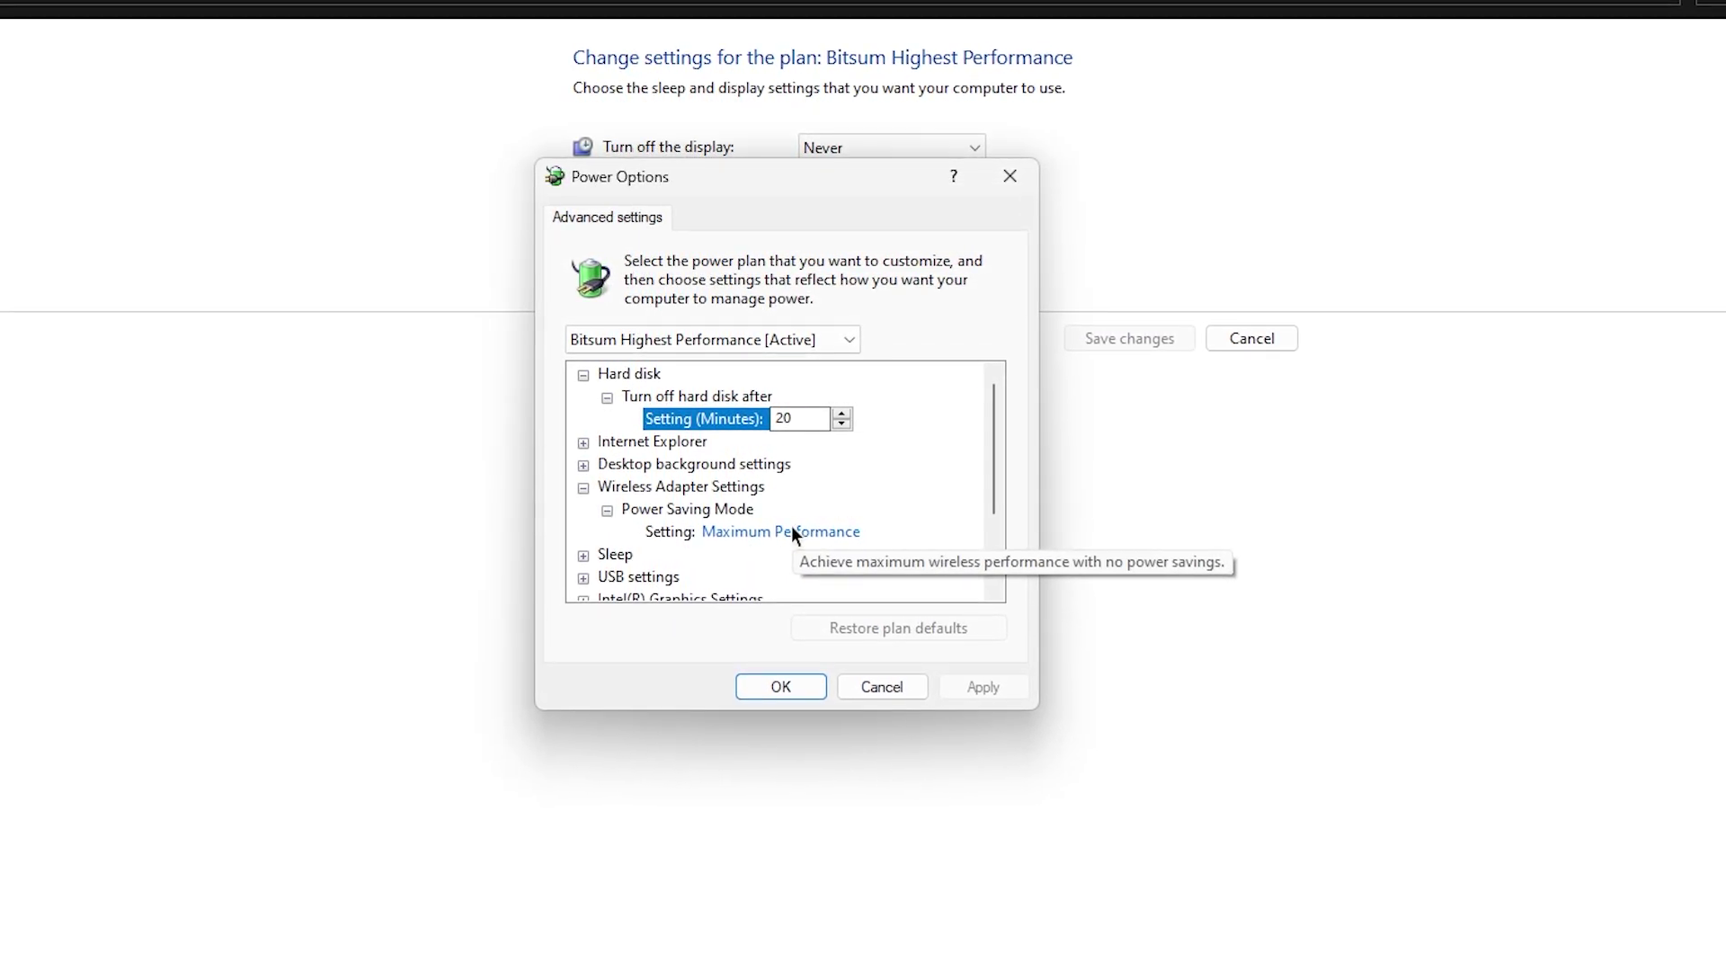
scroll(780, 499, "down", 2)
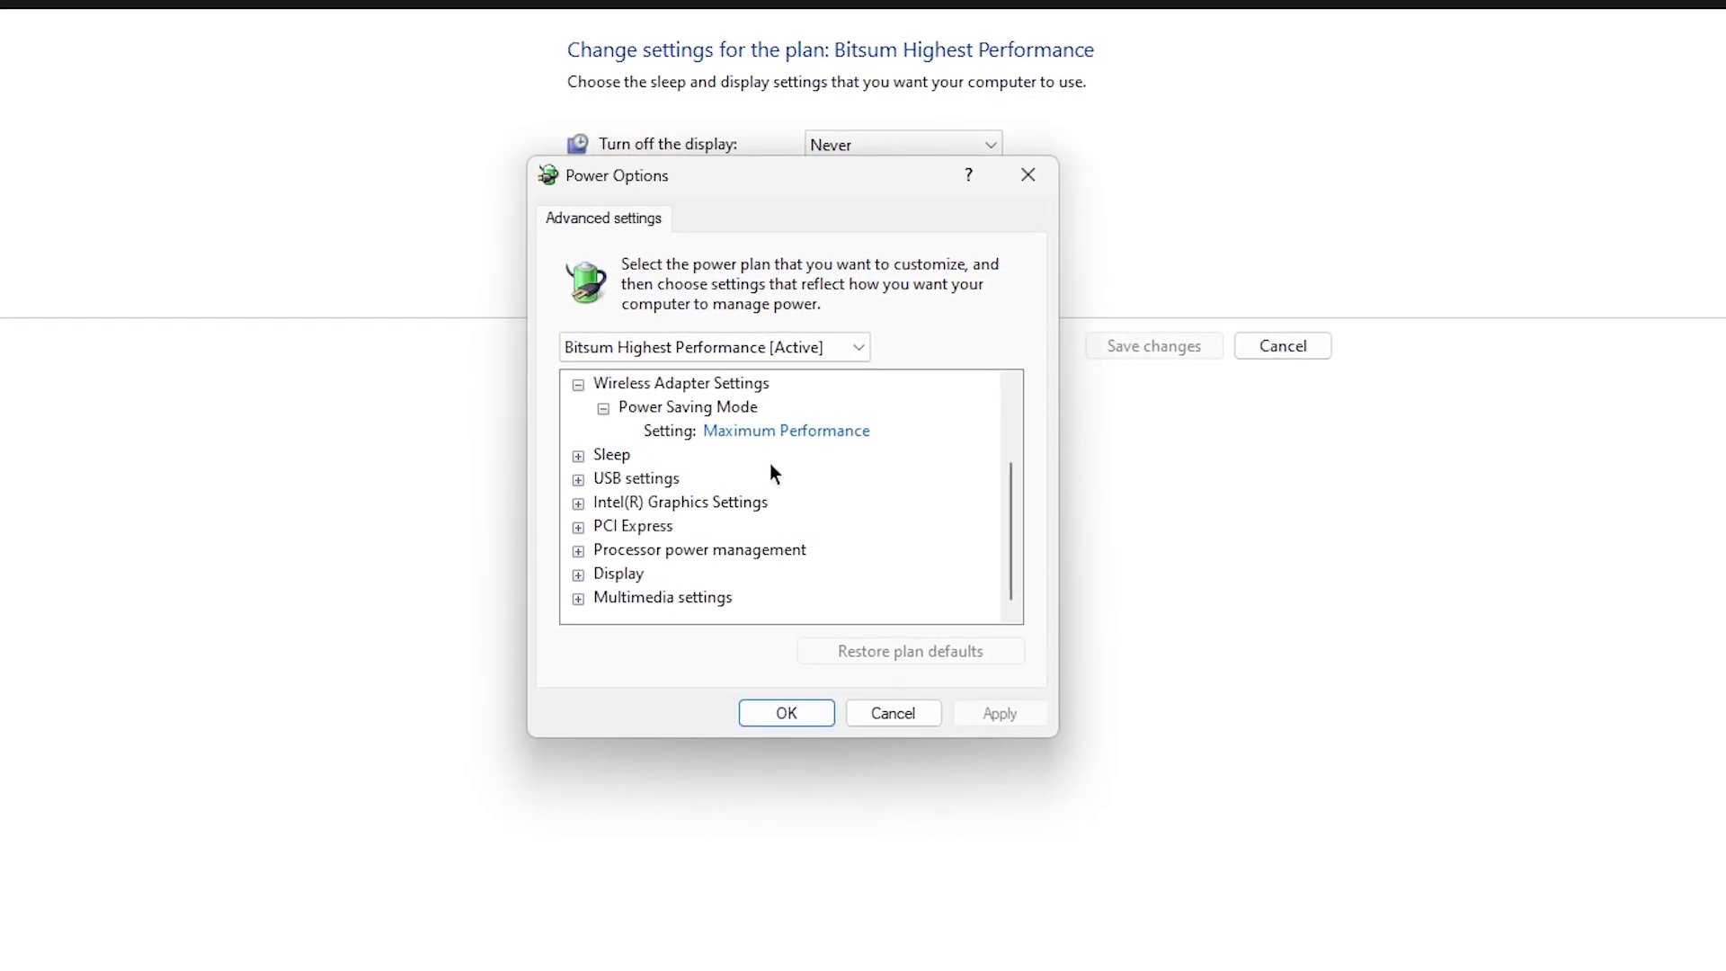
left_click(578, 478)
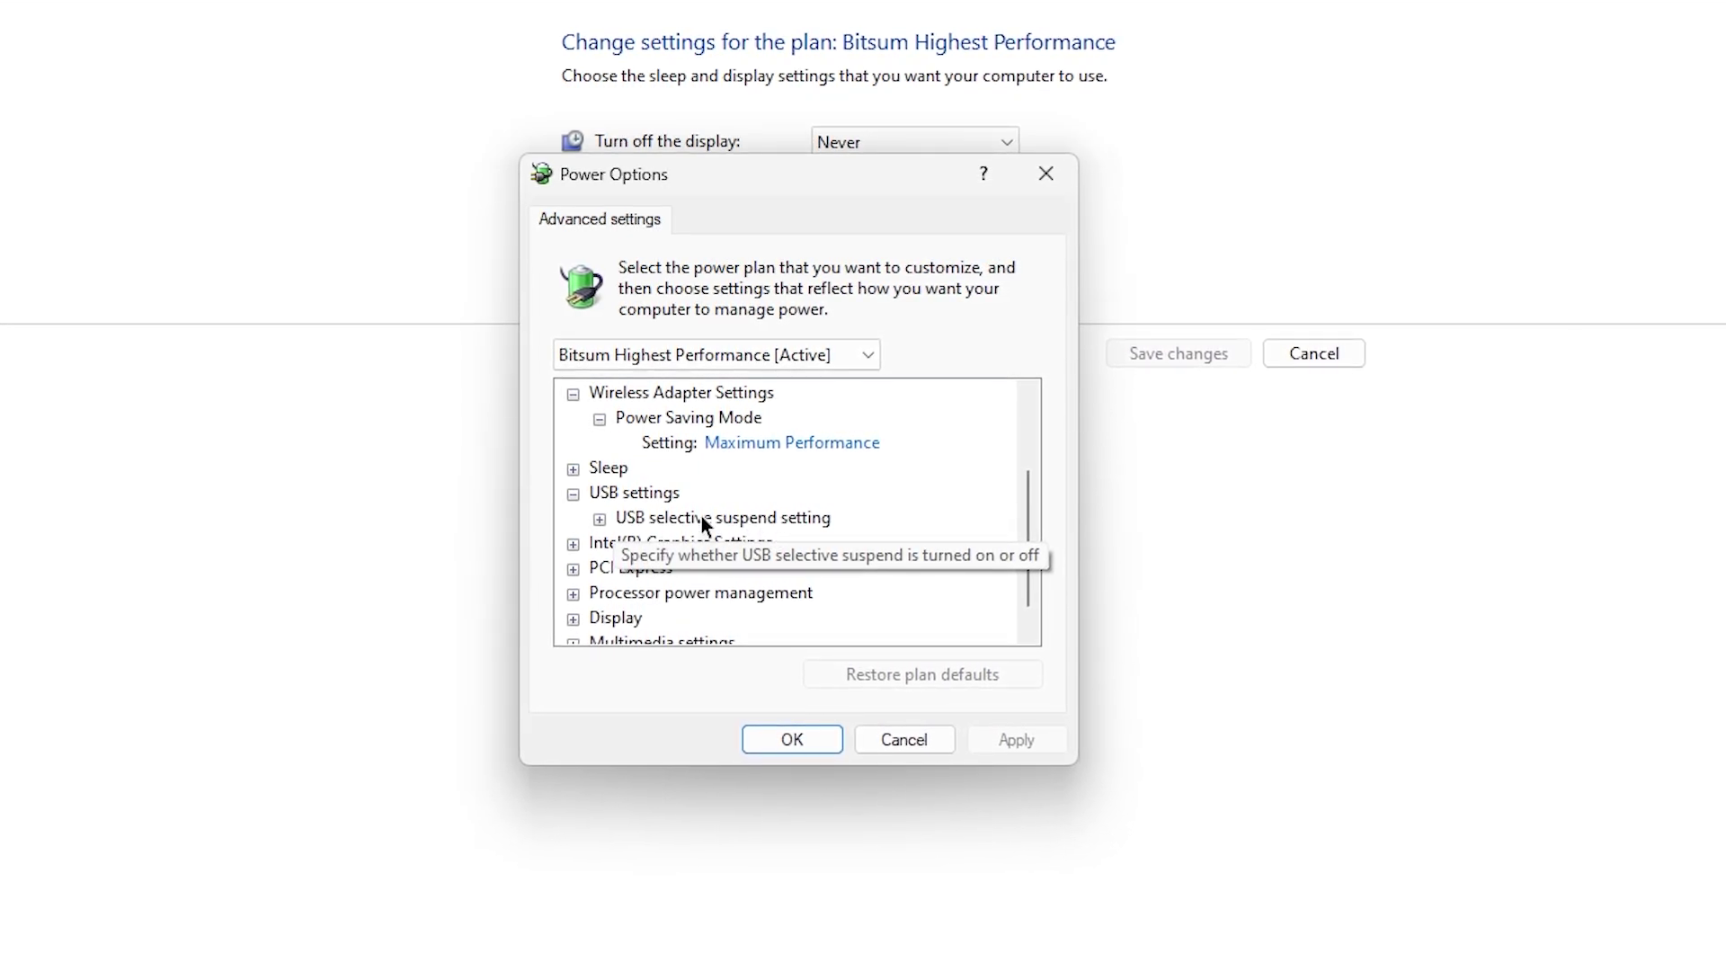
left_click(599, 519)
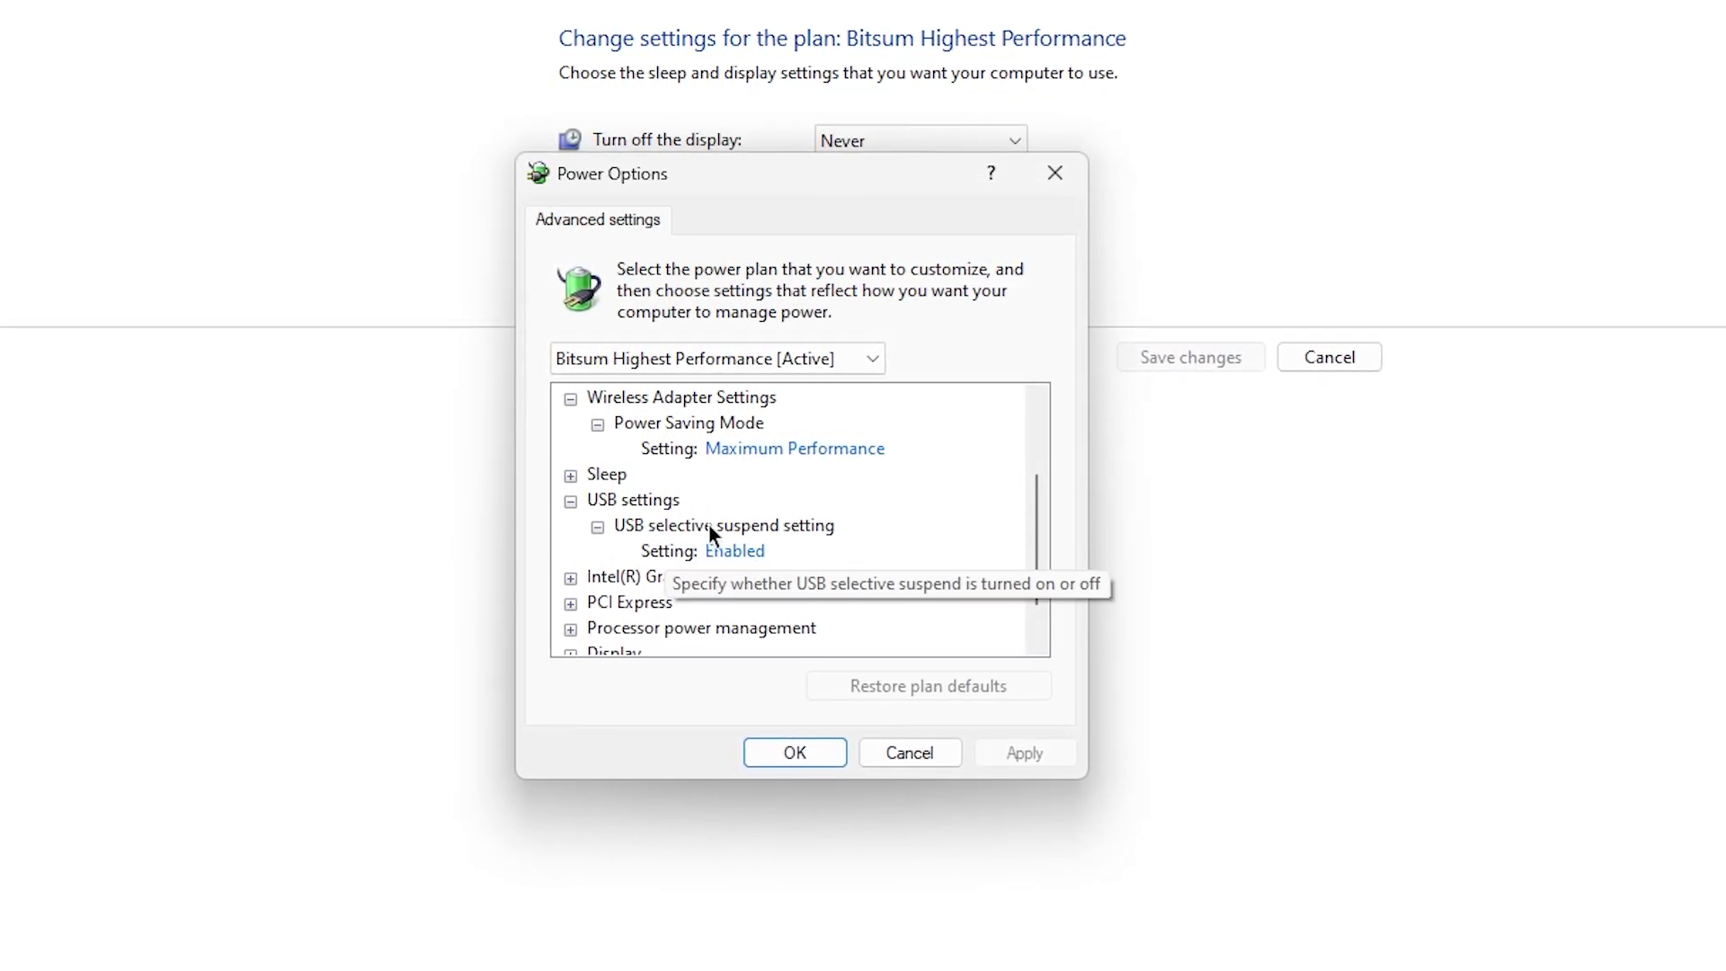
scroll(568, 505, "down", 1)
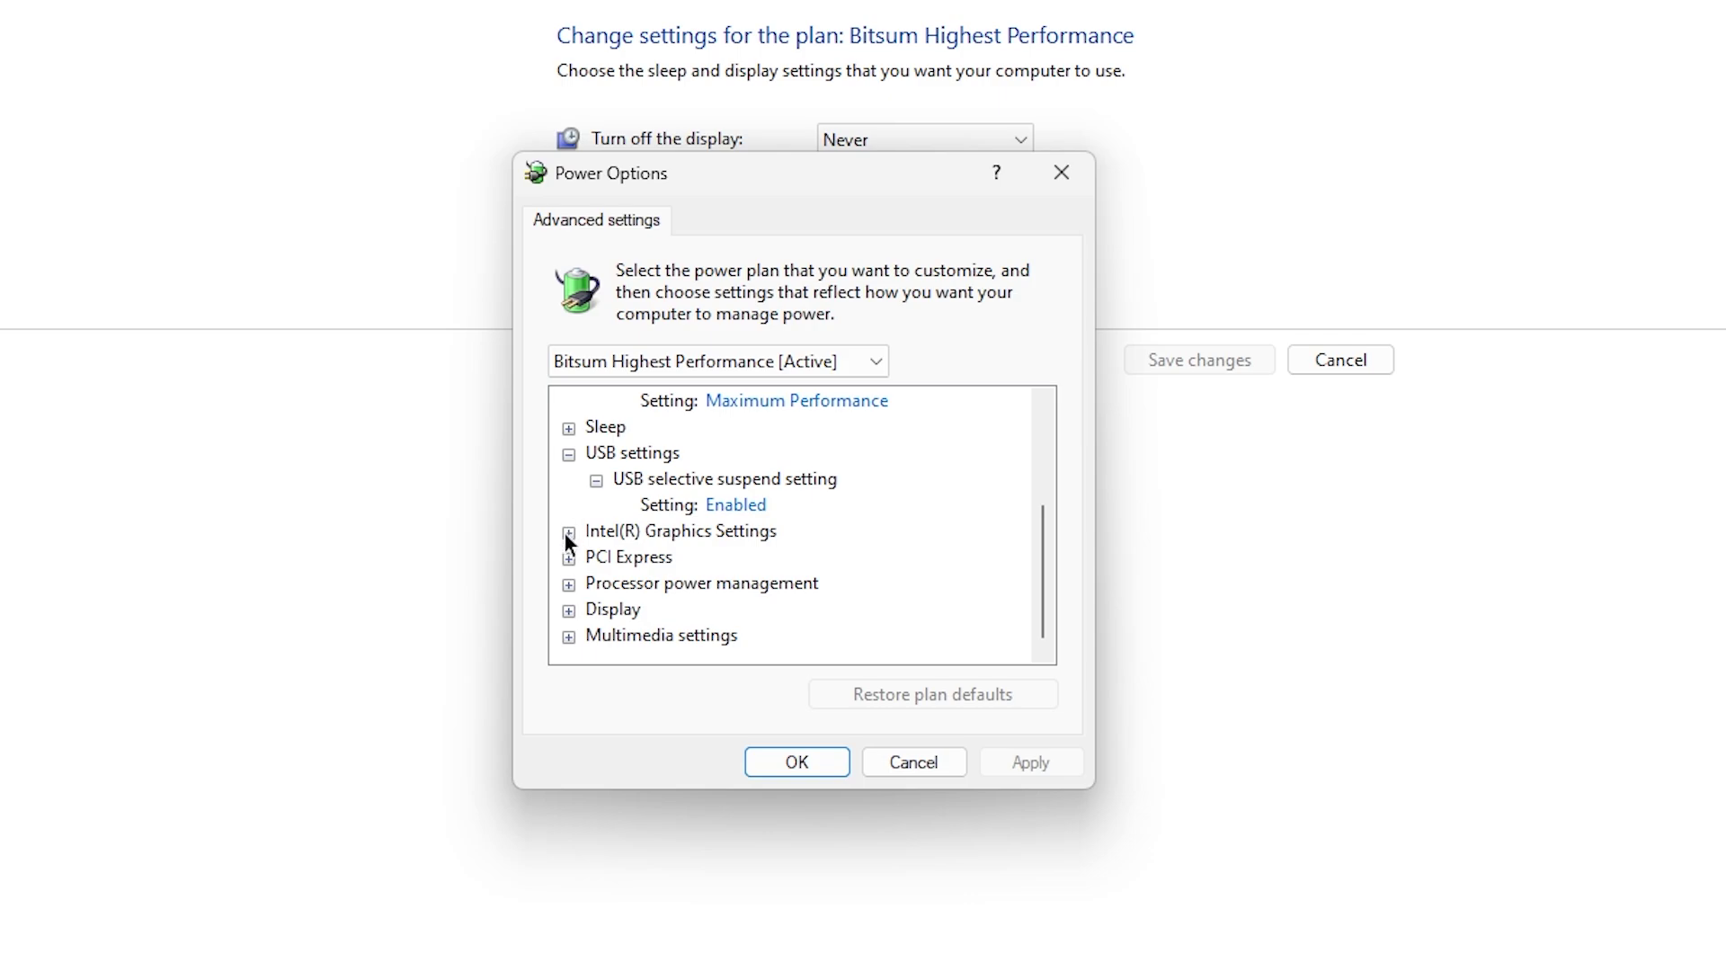
left_click(596, 558)
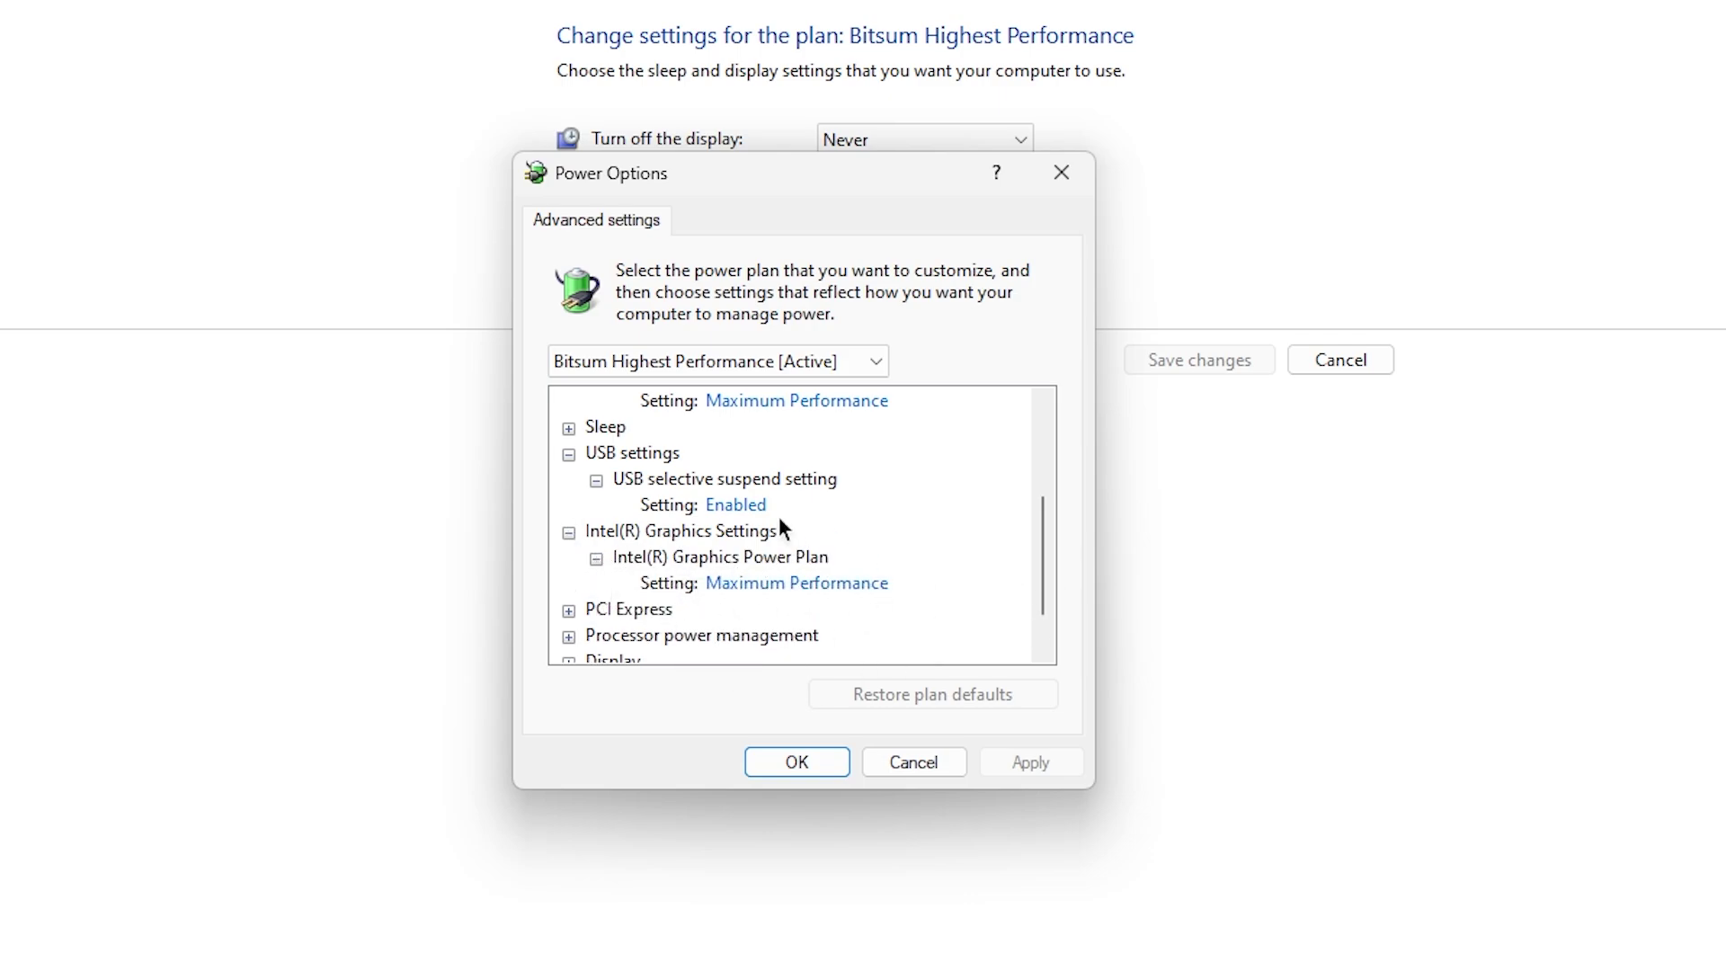
scroll(877, 506, "down", 1)
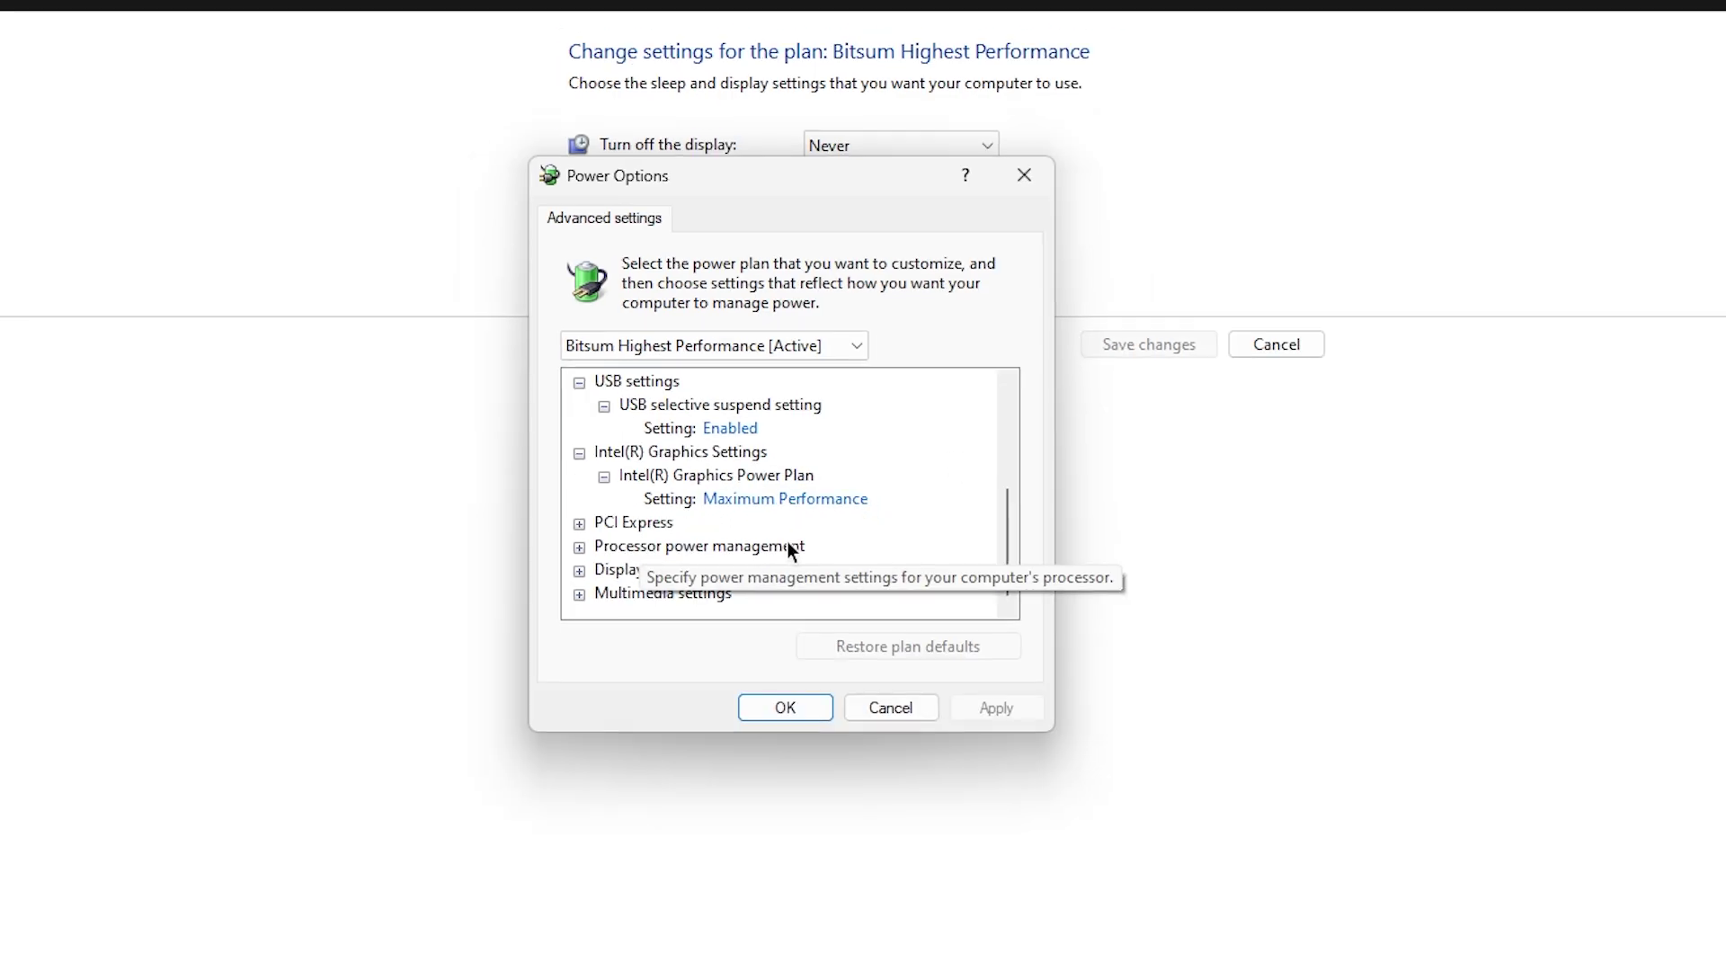
Expand Processor power management to show the increase threshold and core parking min cores values.
left_click(580, 541)
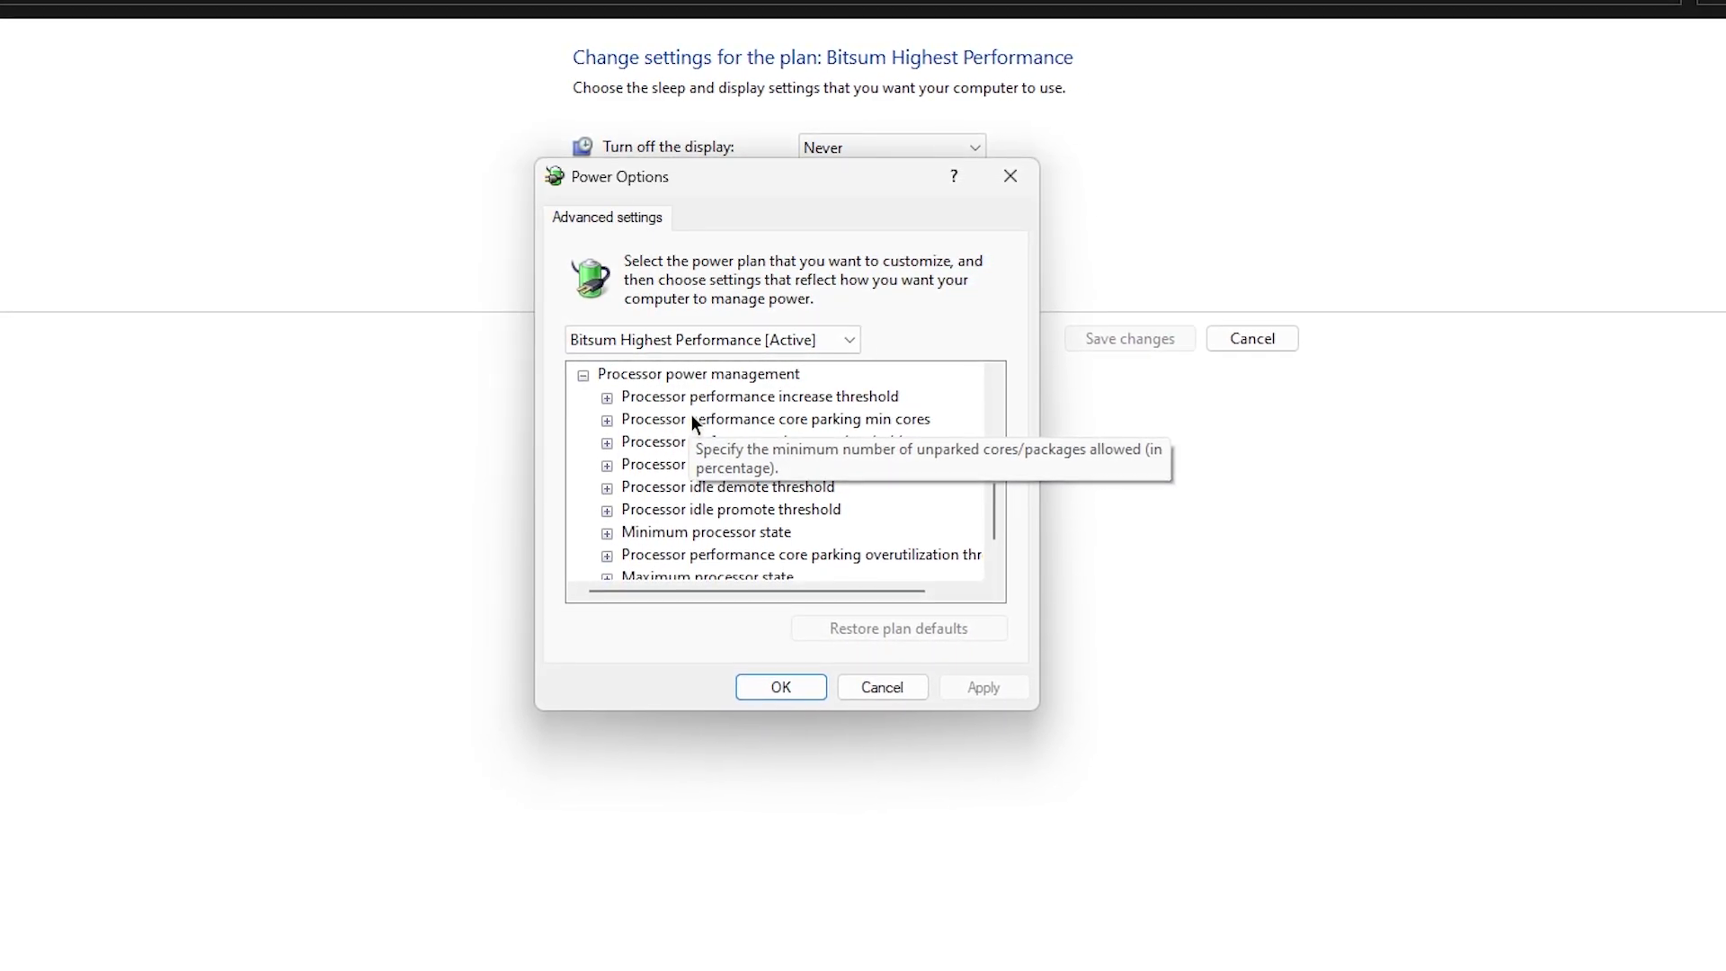
left_click(607, 398)
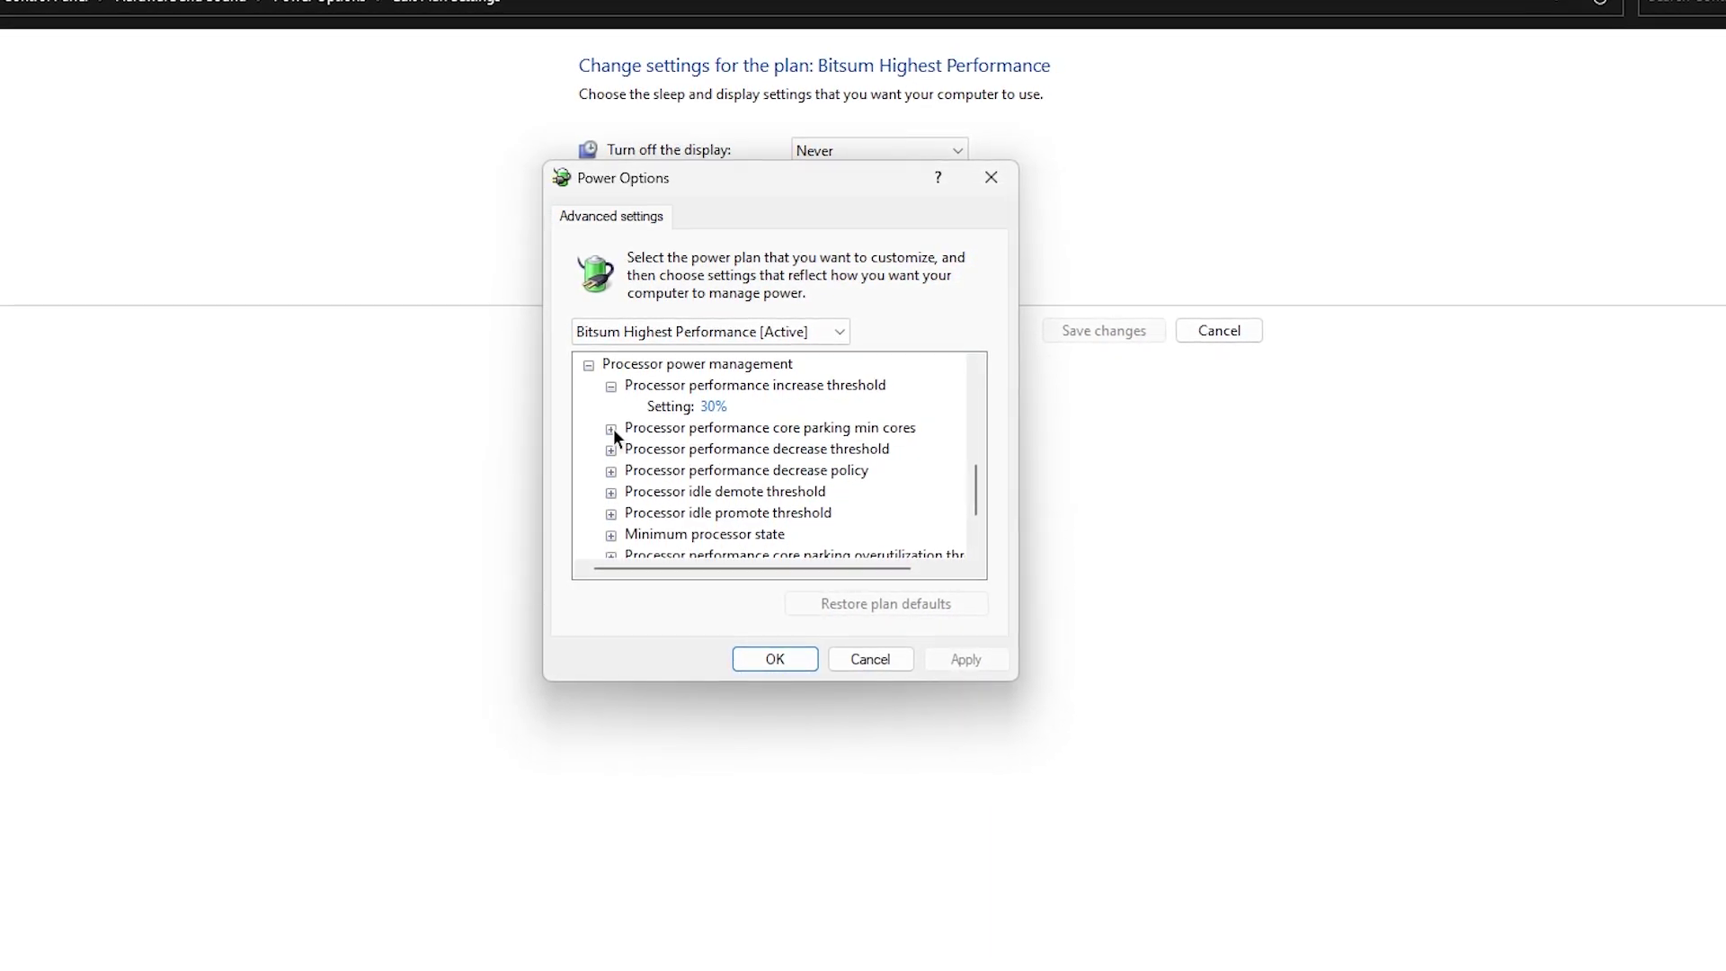
left_click(612, 429)
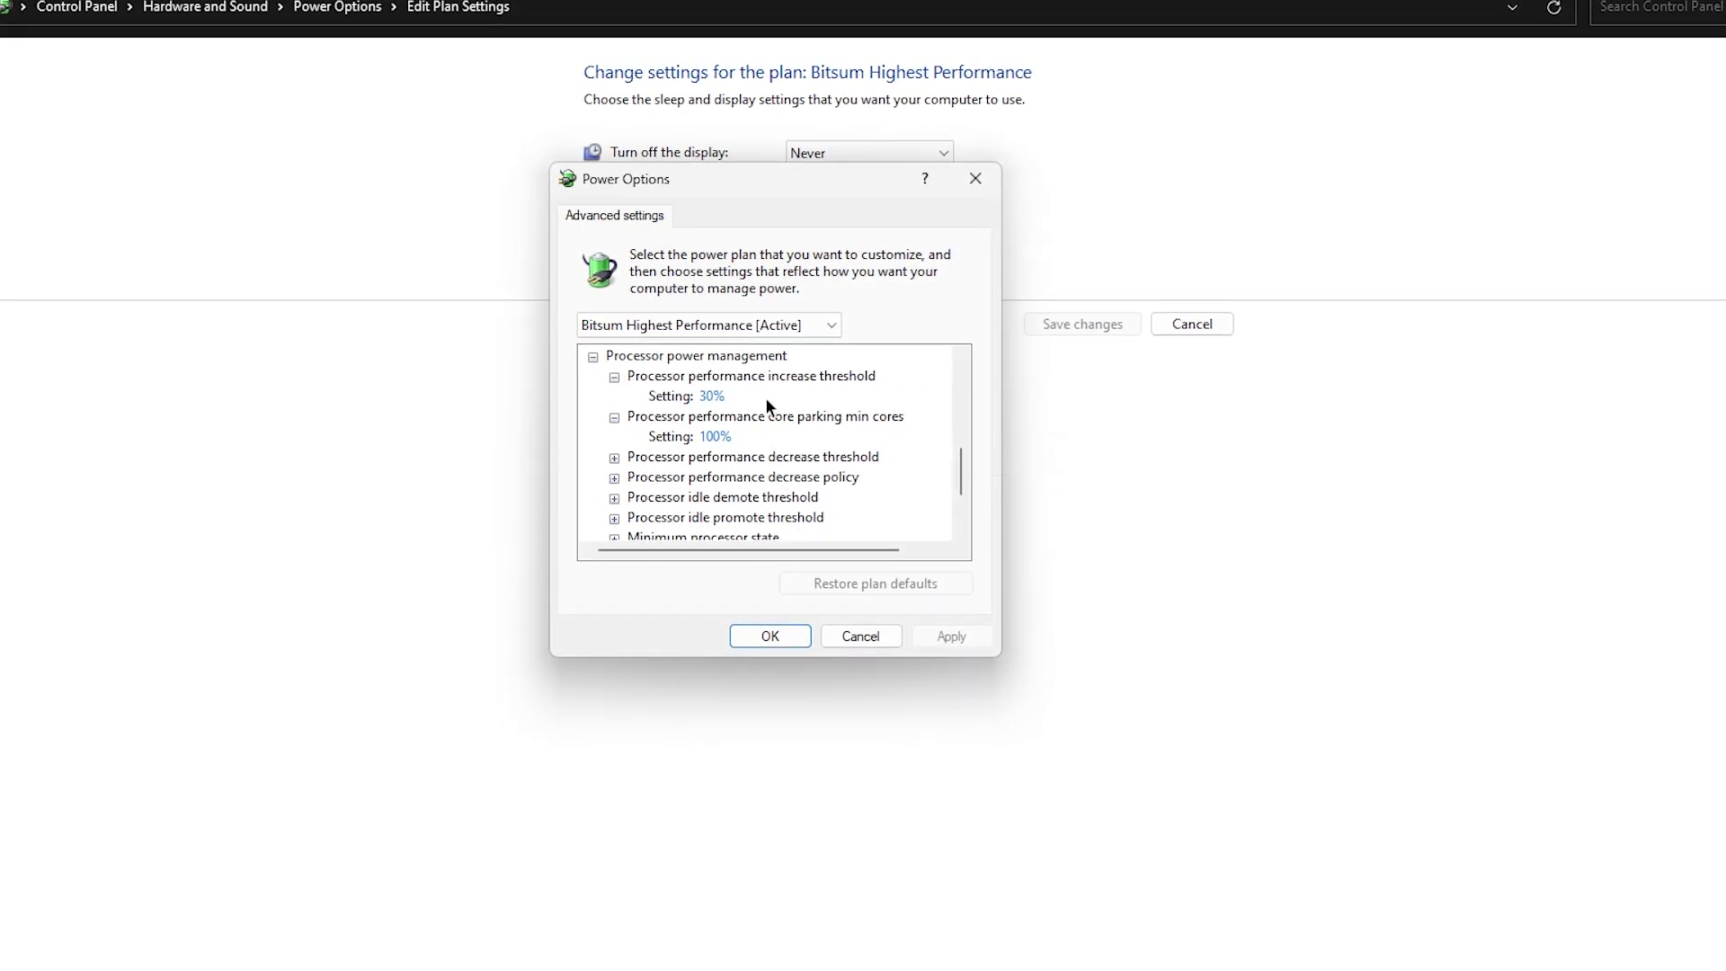
scroll(763, 397, "down", 1)
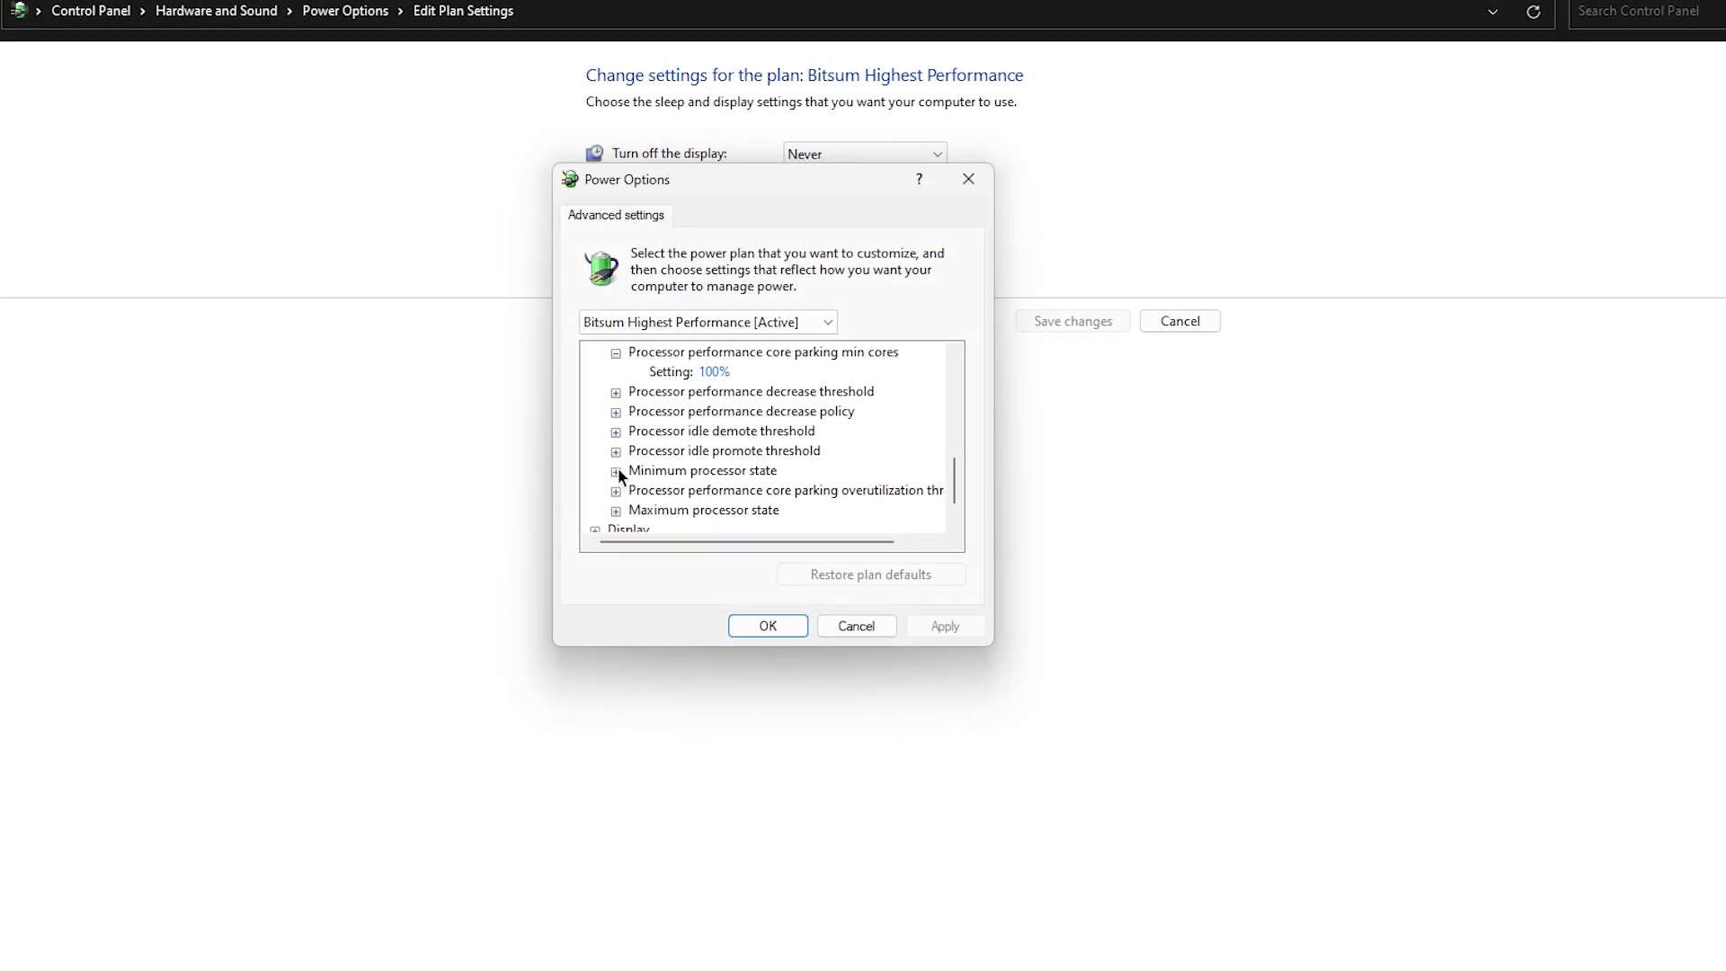
Check minimum processor state at 100% and the overutilization threshold, then close the dialog with OK.
left_click(614, 472)
scroll(683, 475, "down", 1)
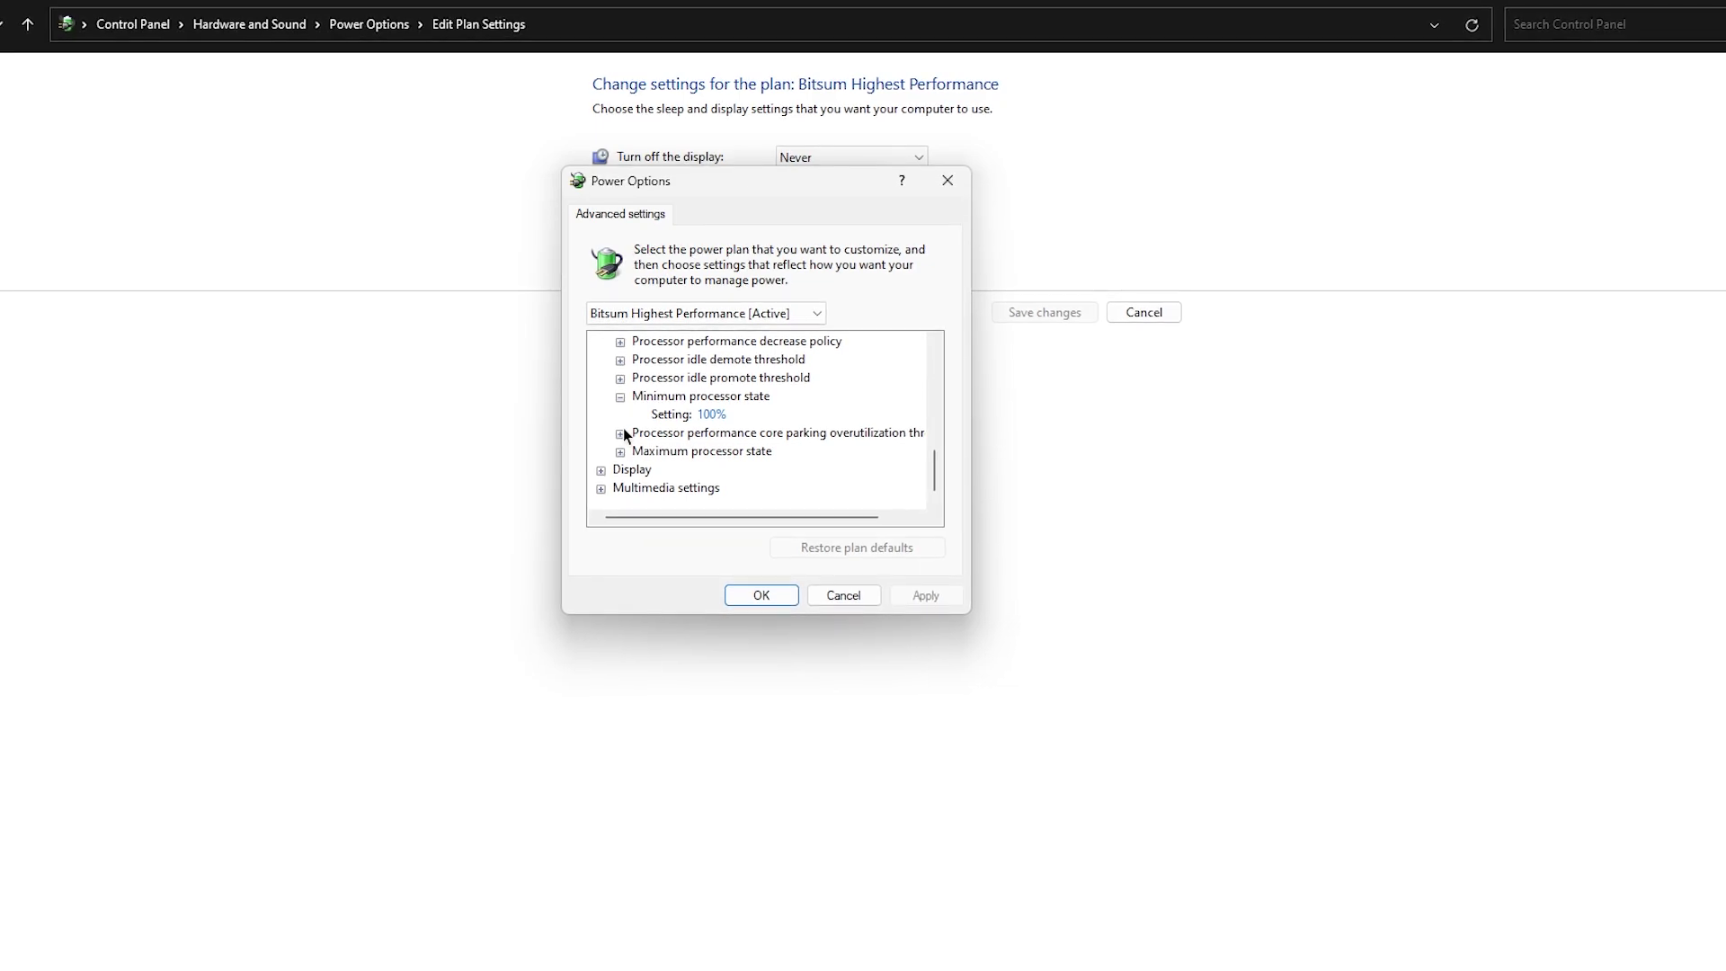
left_click(620, 435)
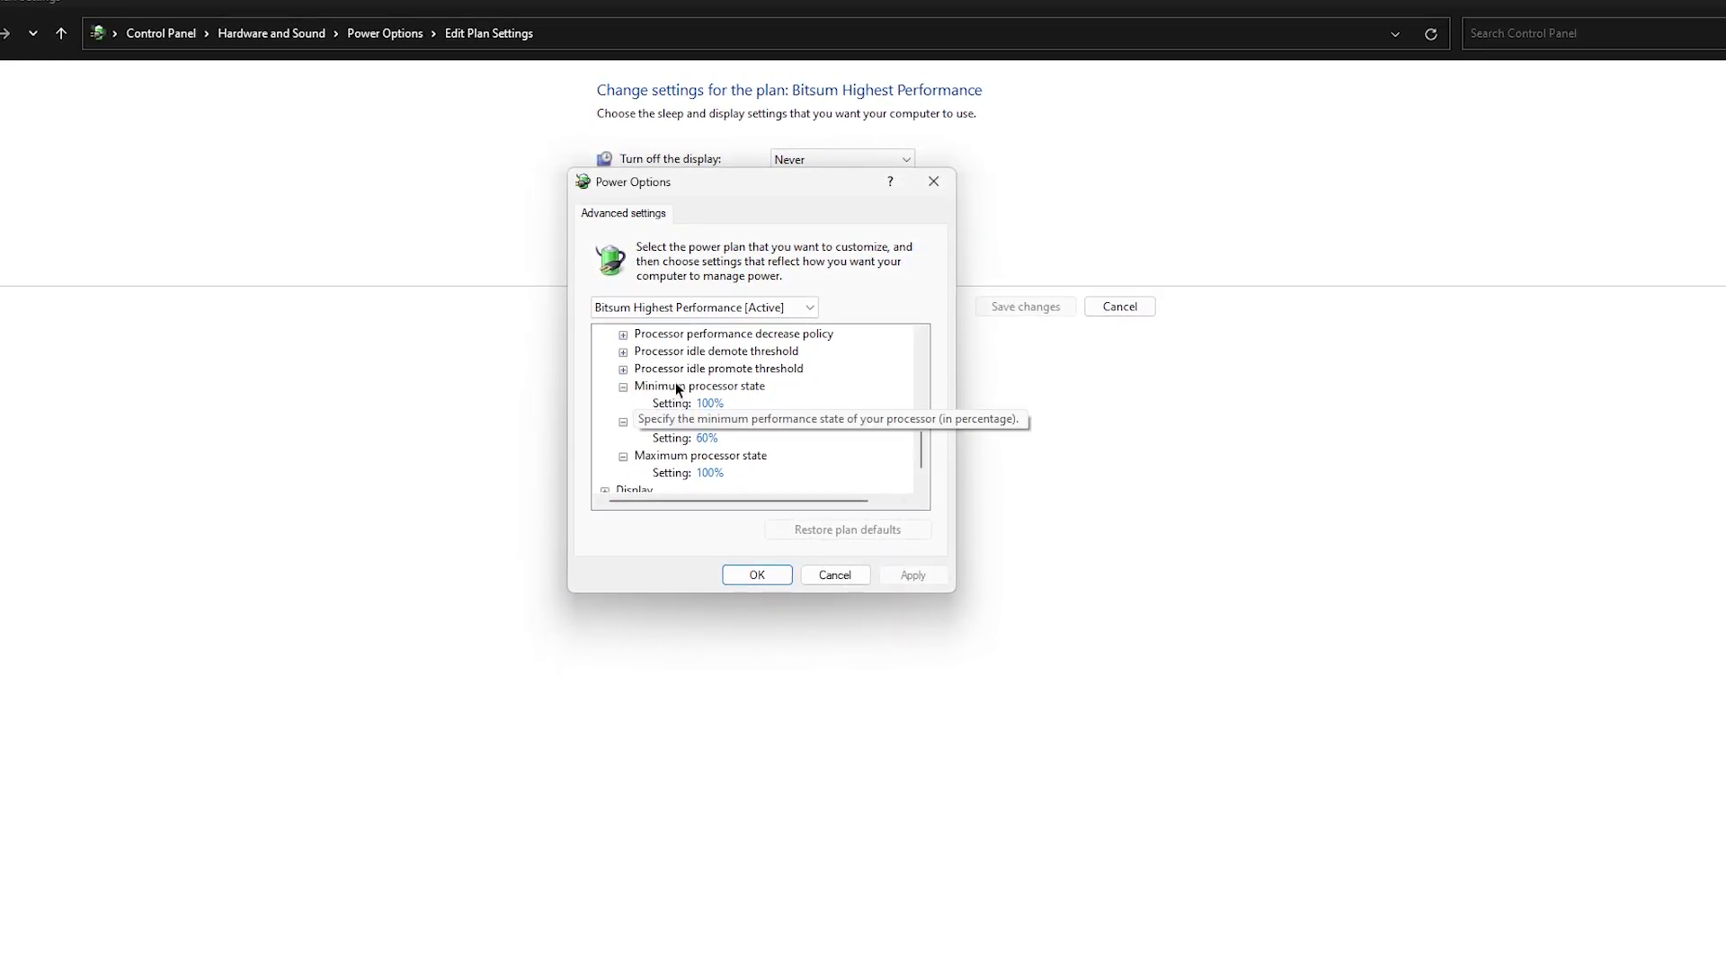
scroll(719, 422, "down", 1)
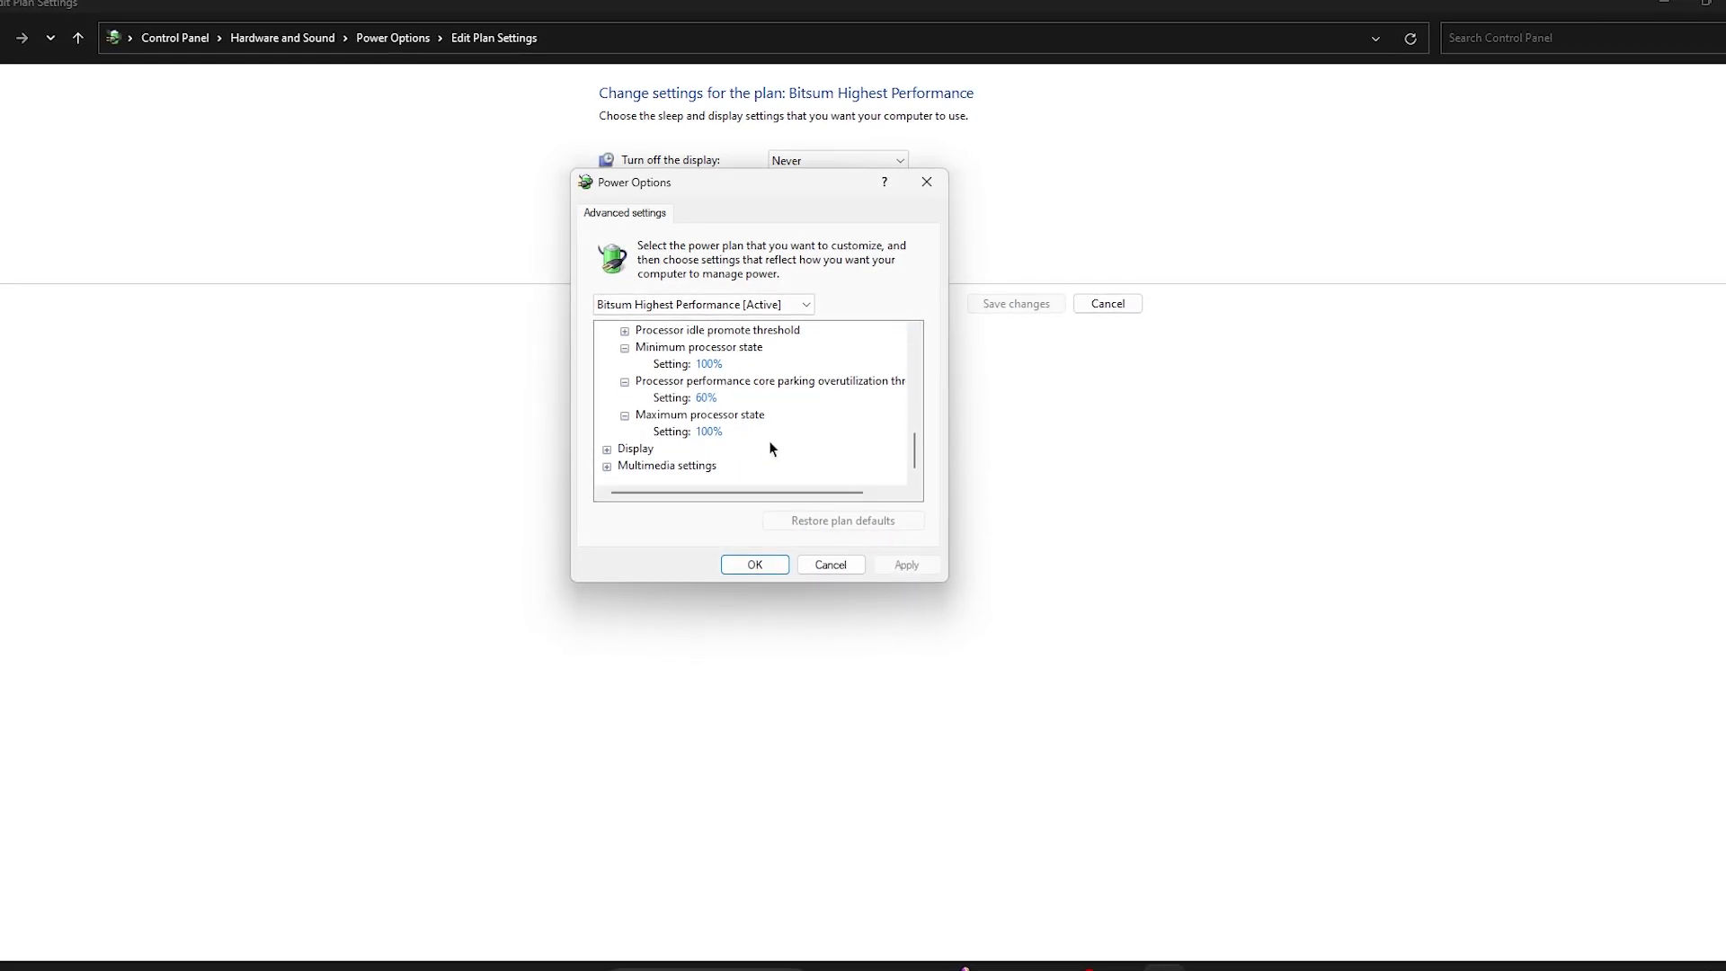
left_click(763, 559)
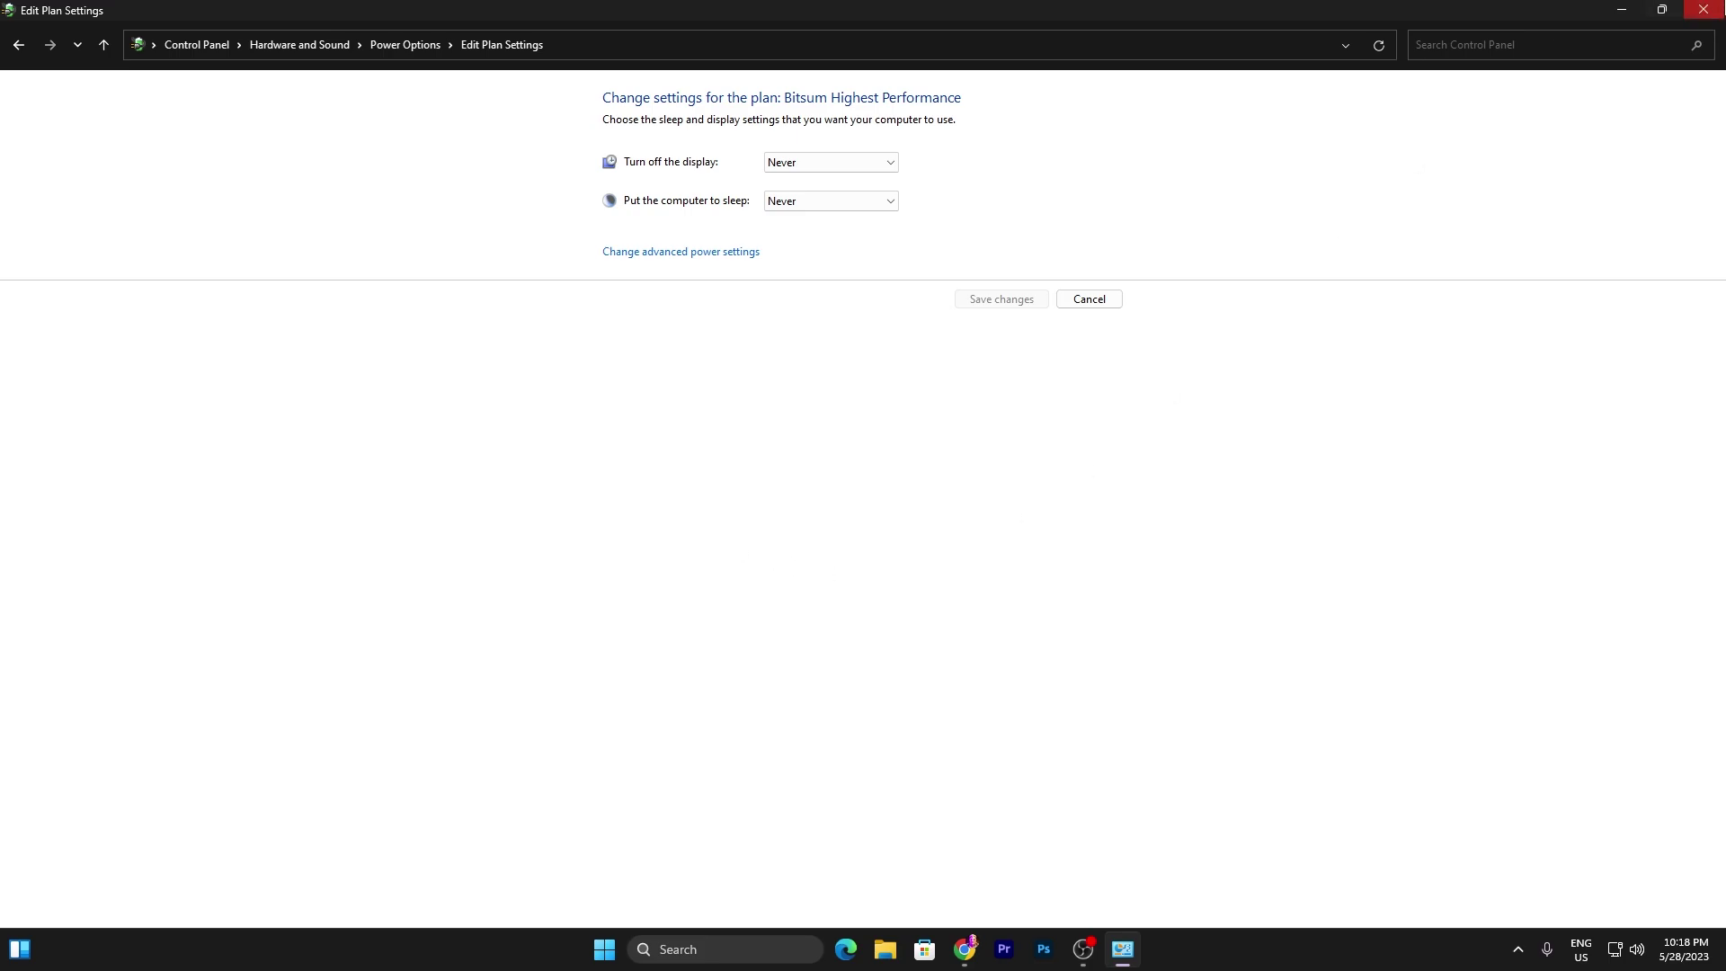
Close Control Panel, bring back the UPTOPACKS page in Chrome, and launch ParkControl from the tray.
left_click(1702, 10)
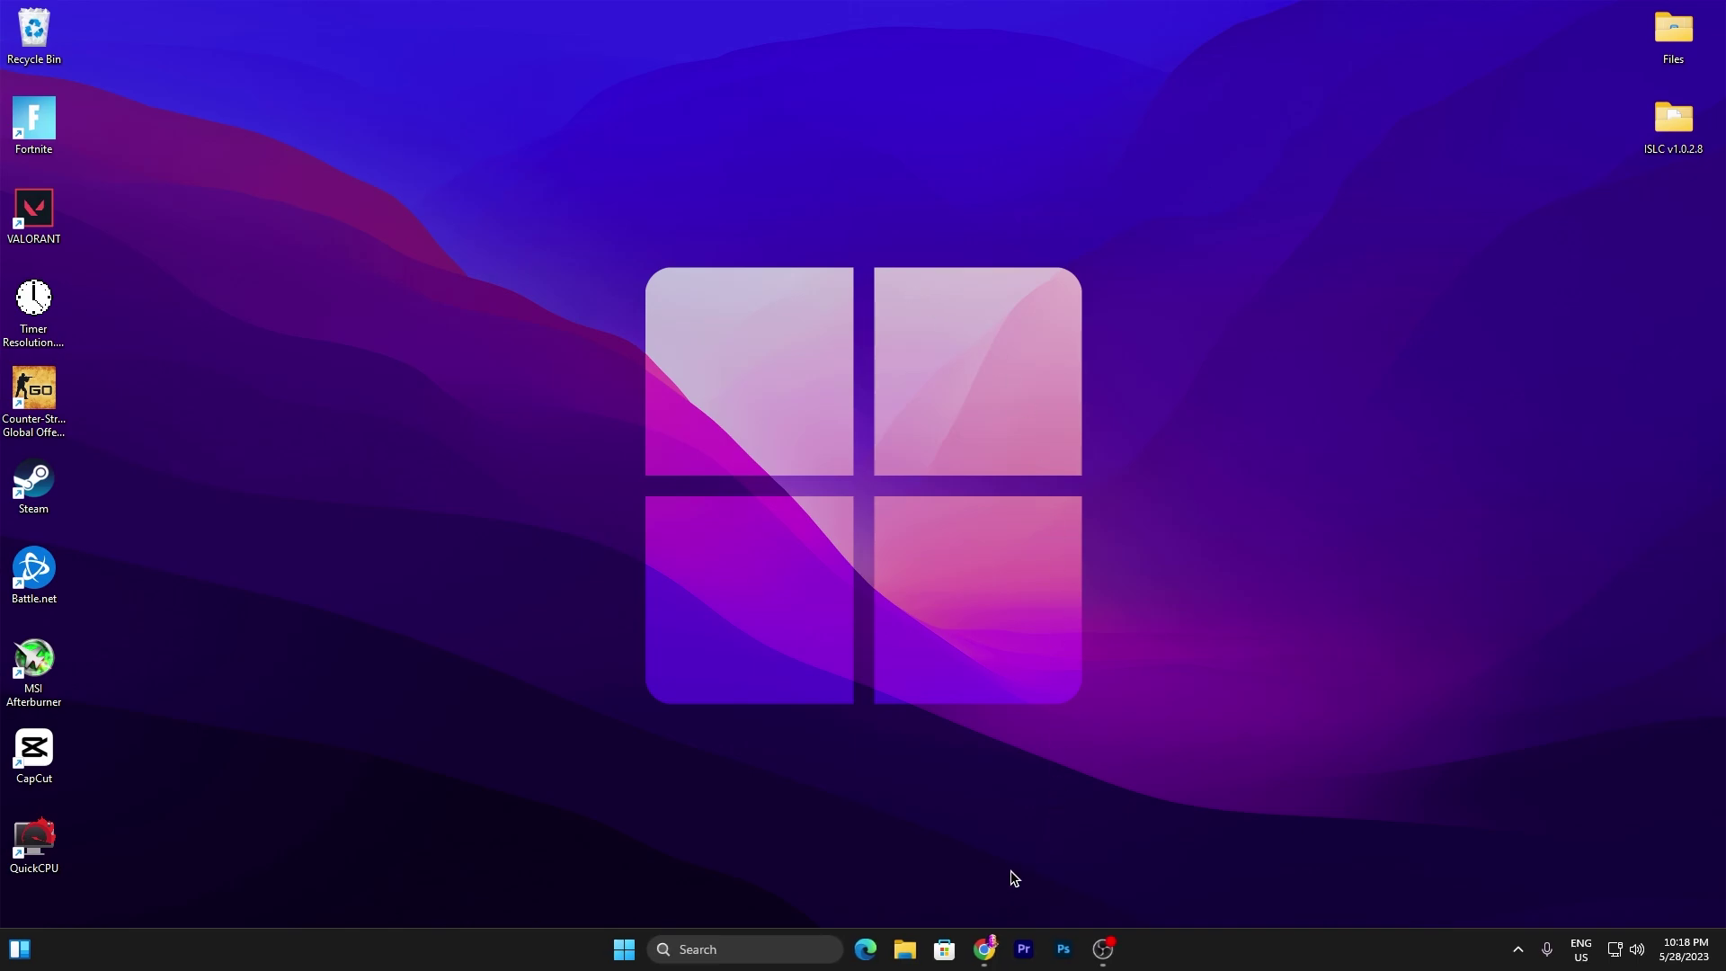
left_click(977, 955)
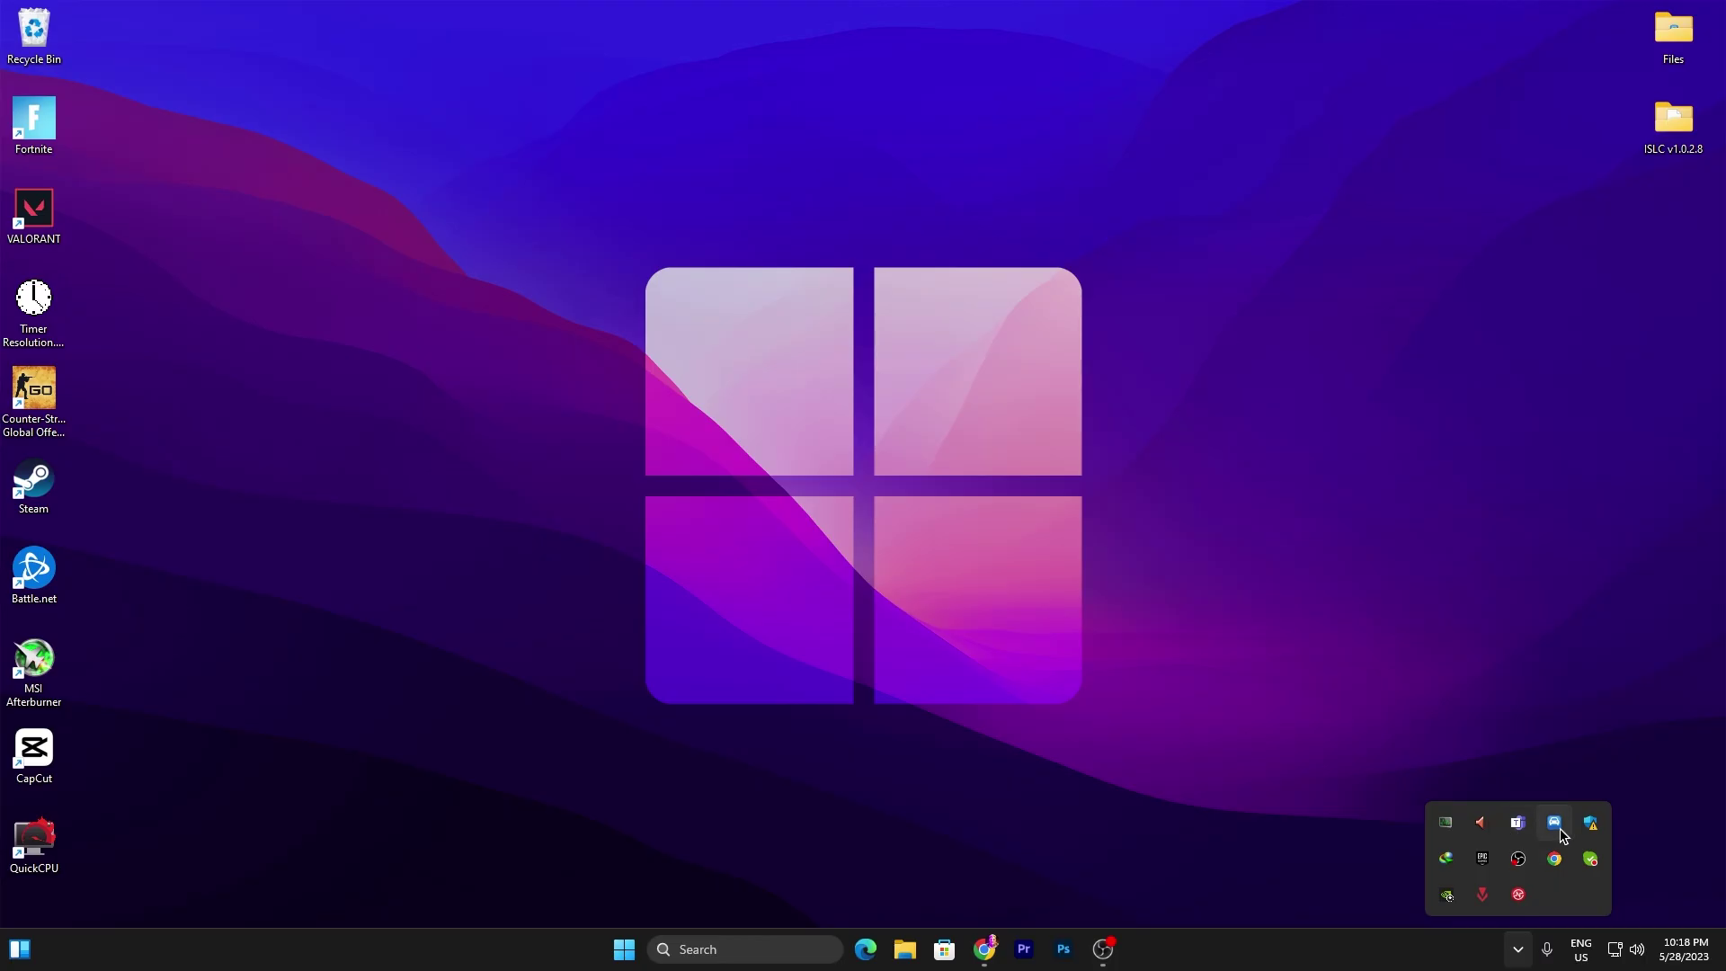
left_click(1559, 829)
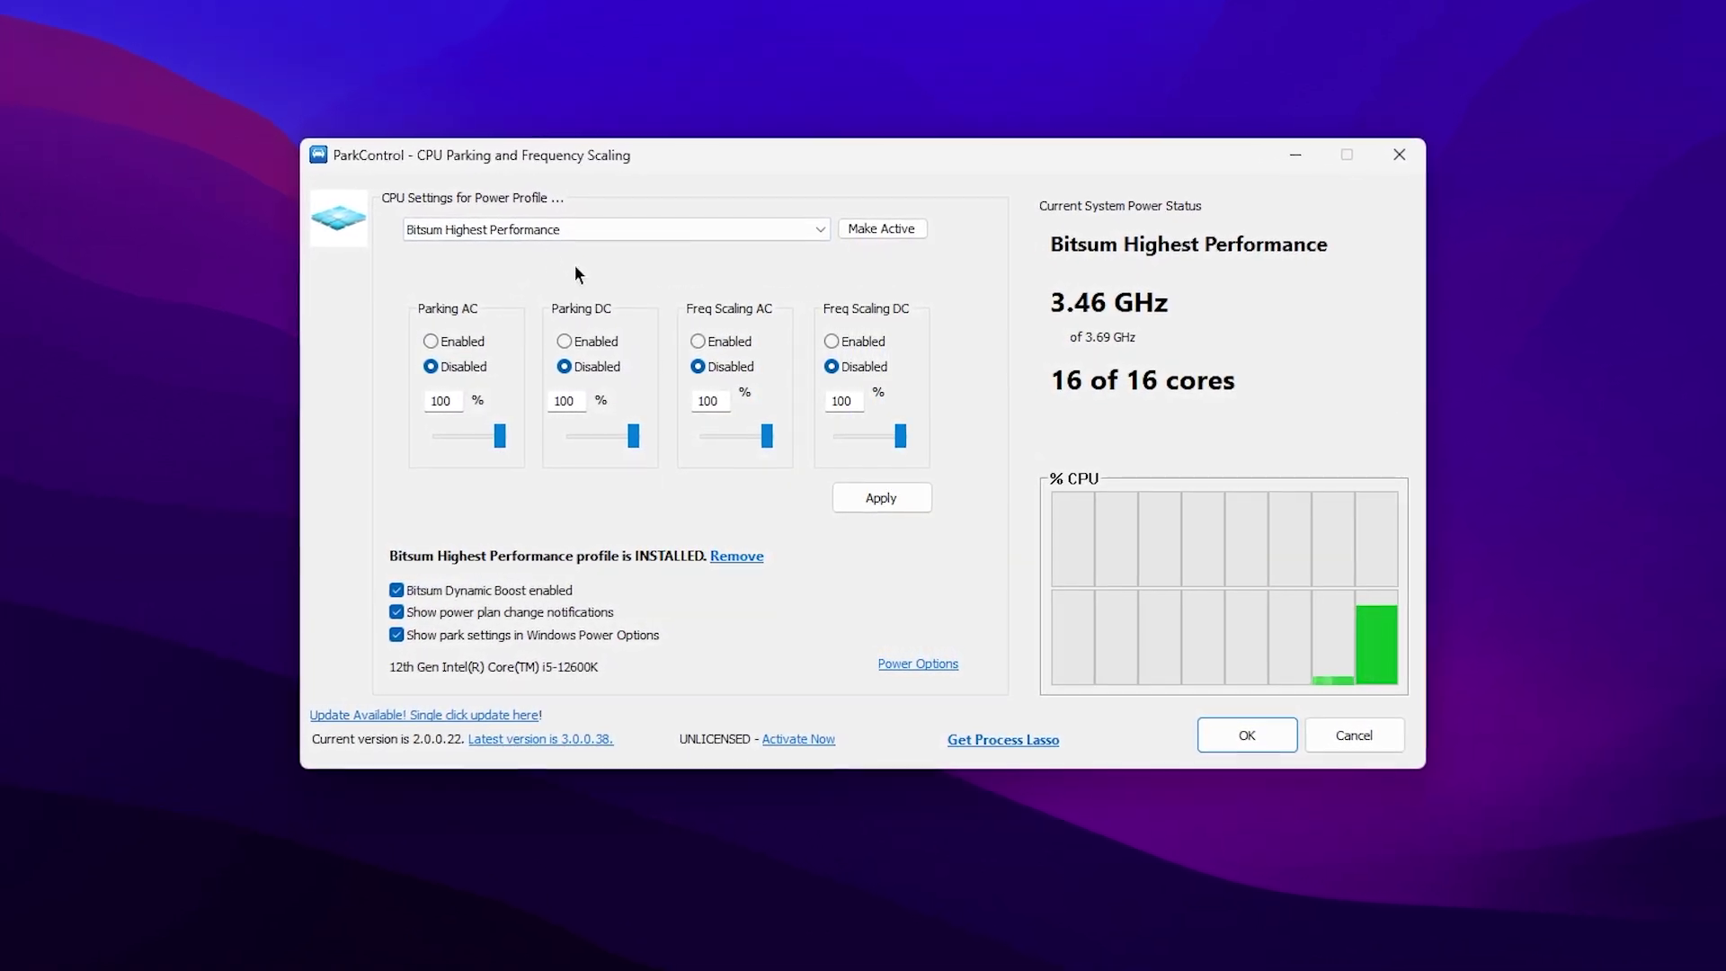
Keep Bitsum Highest Performance as the ParkControl profile with parking disabled, and close ParkControl.
left_click(816, 220)
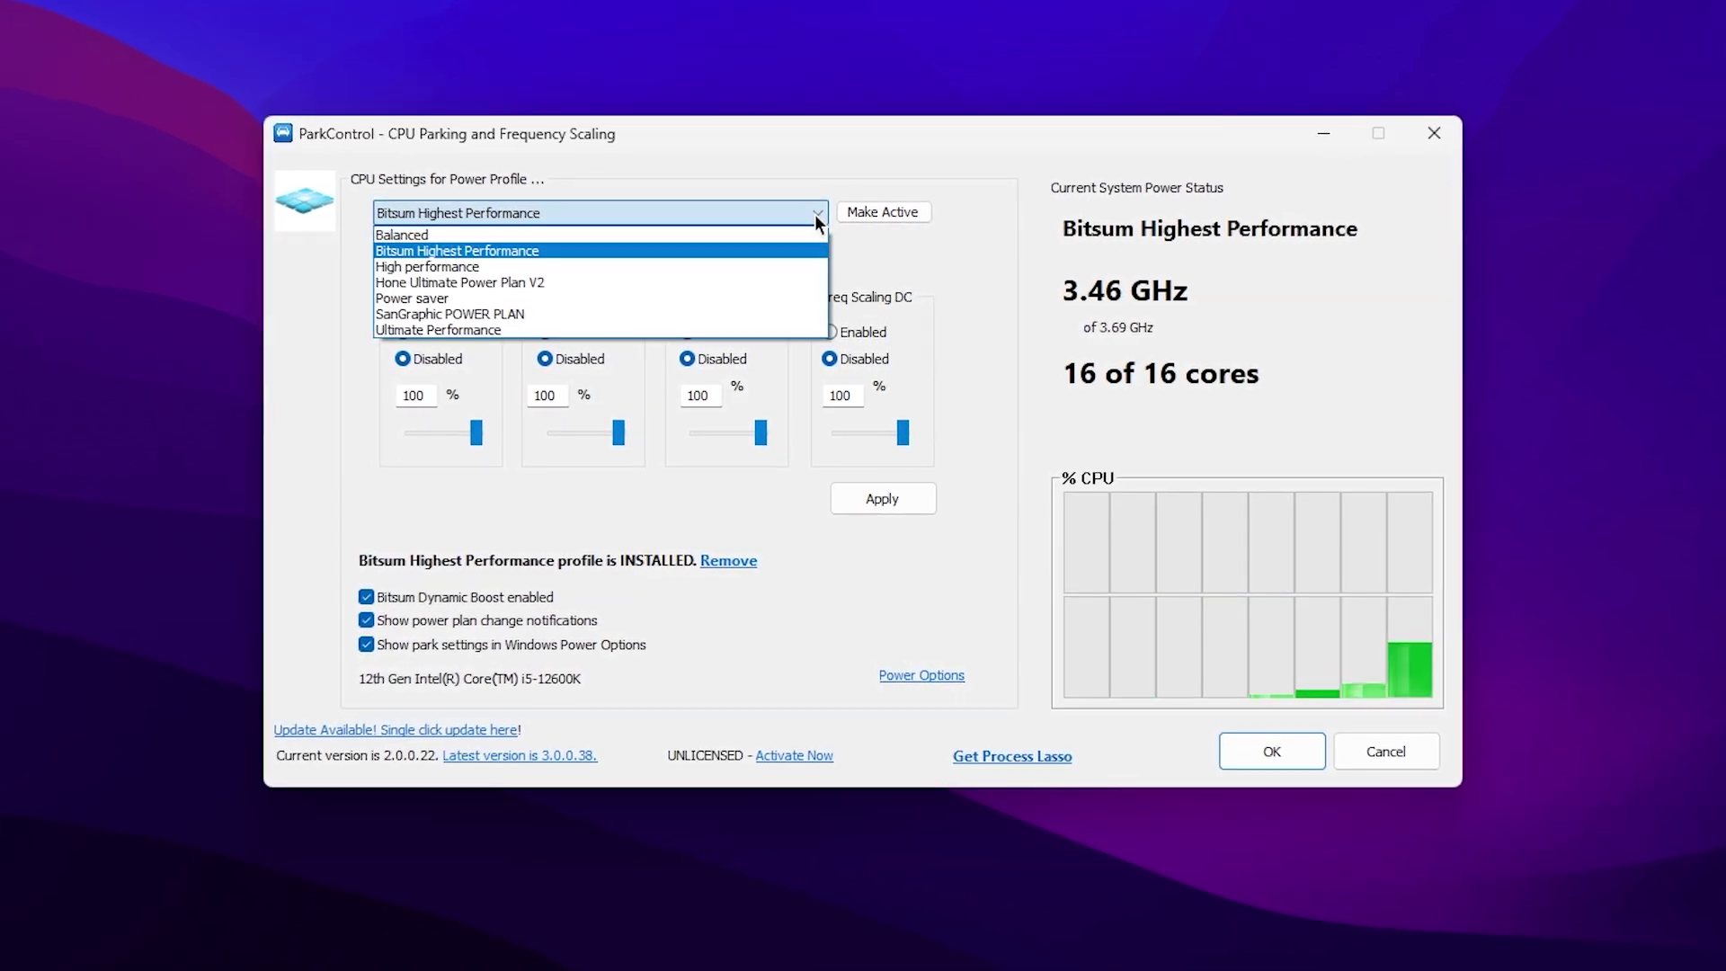
left_click(428, 244)
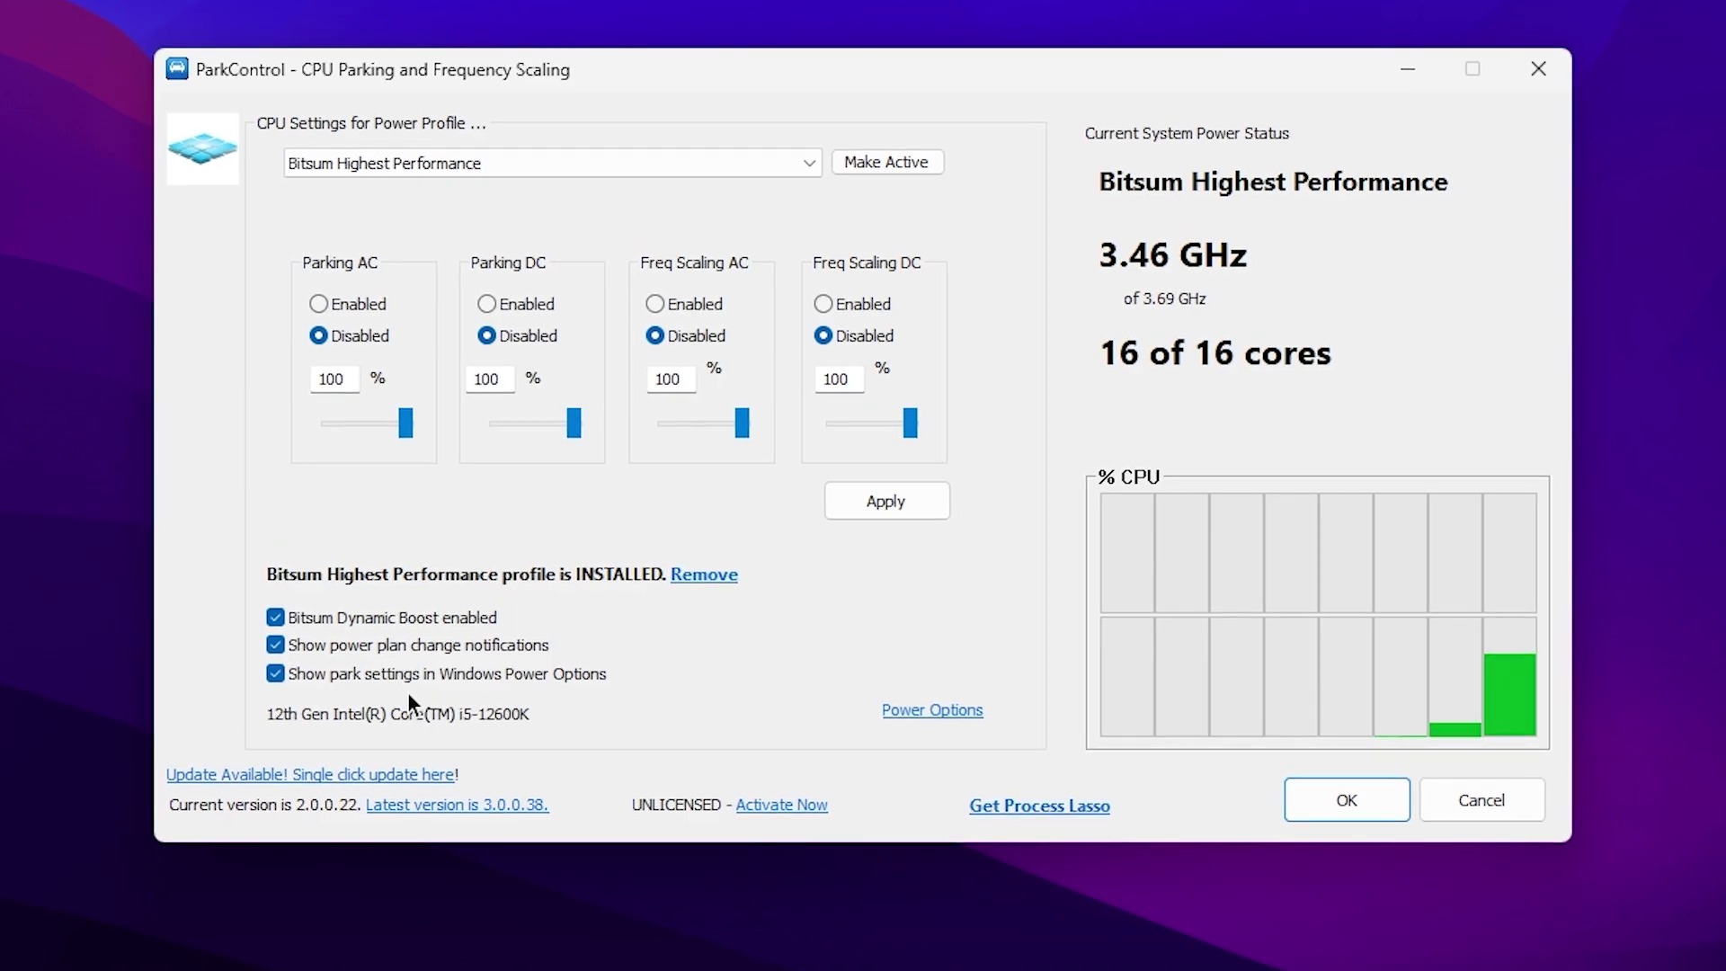
left_click(1330, 813)
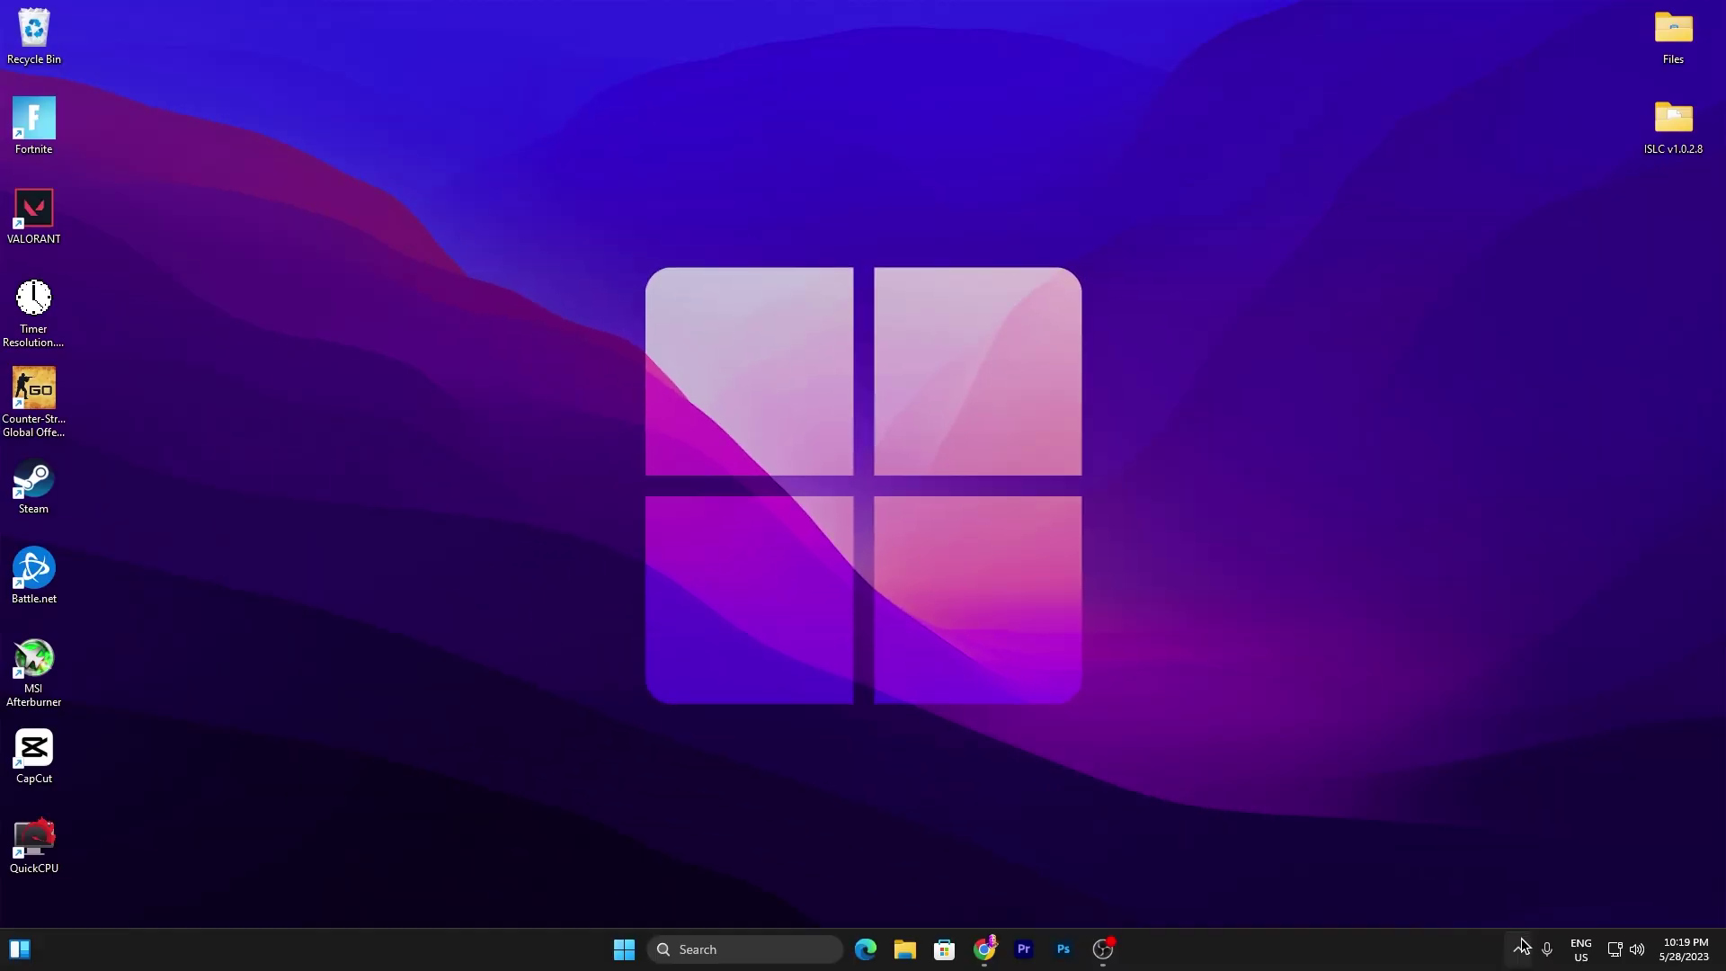
left_click(1517, 949)
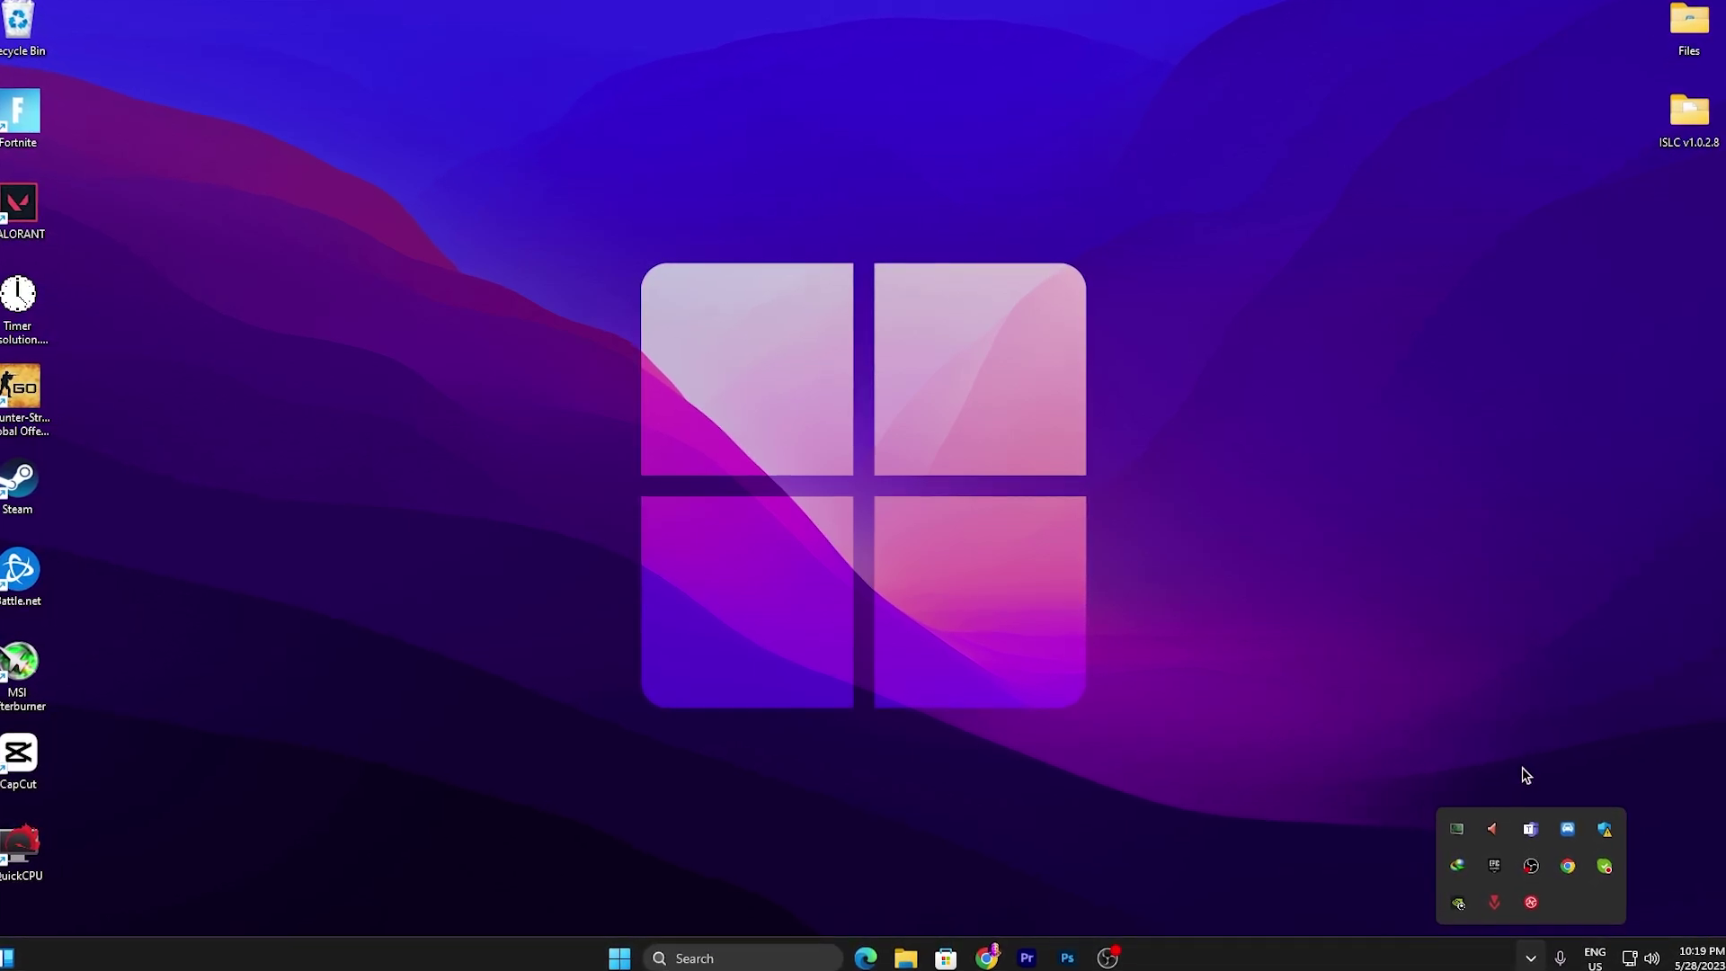
left_click(613, 591)
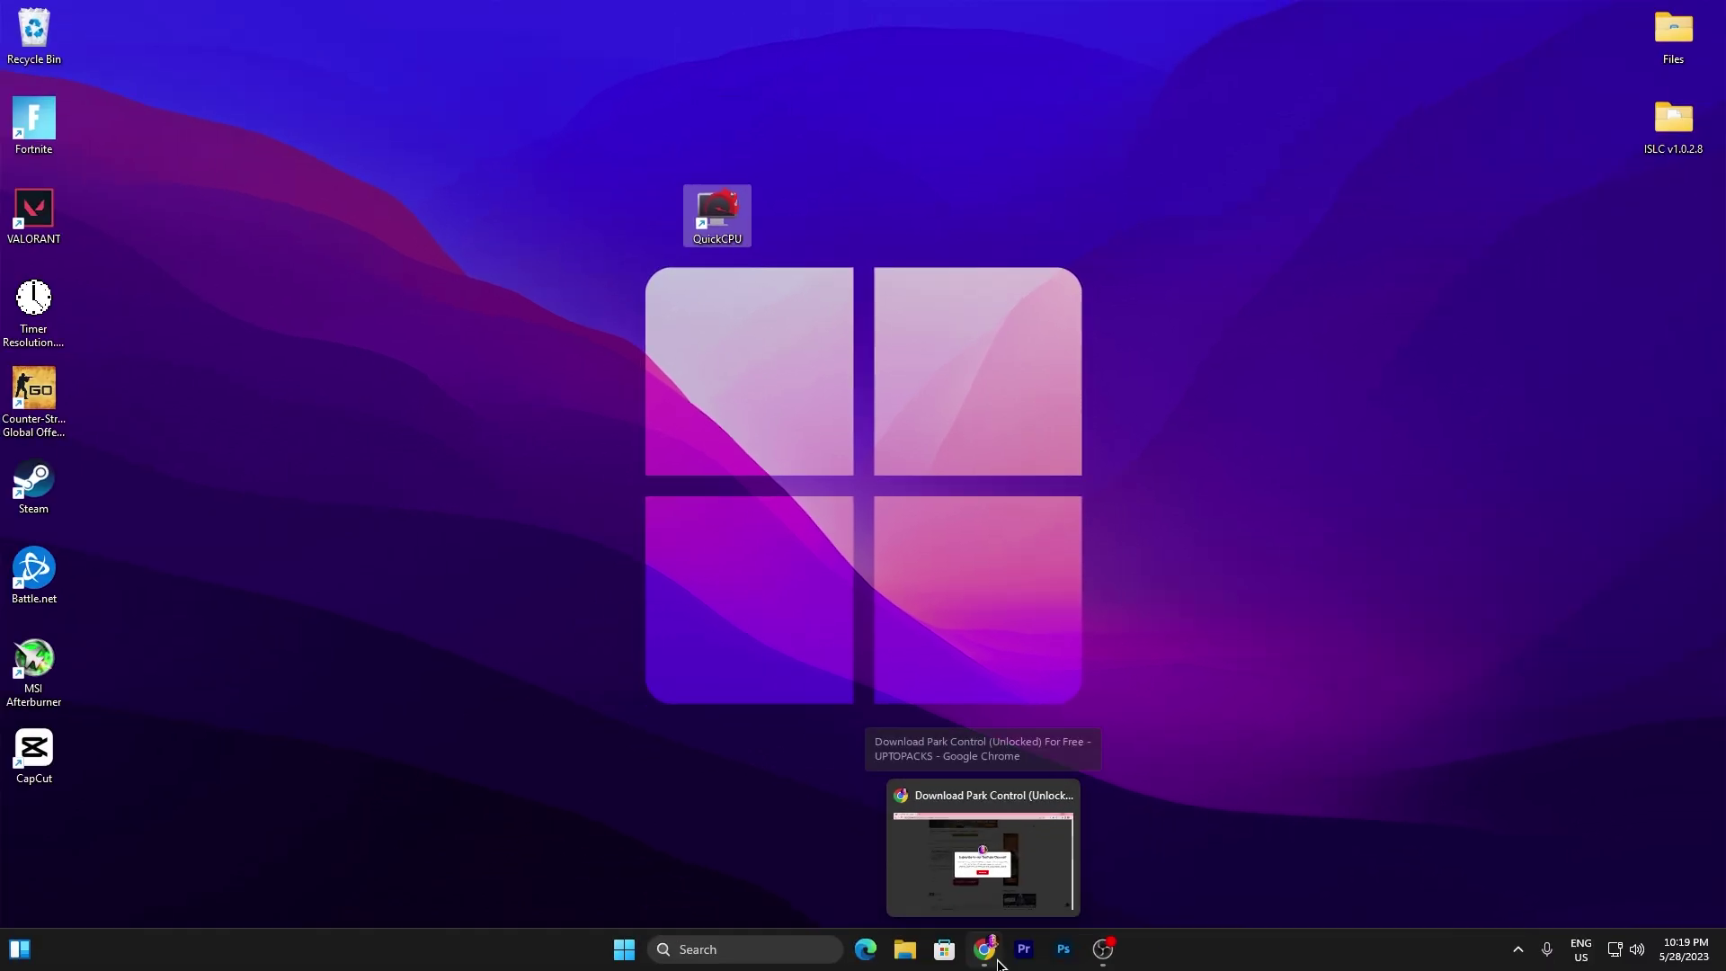
left_click(982, 836)
key("alt+Left")
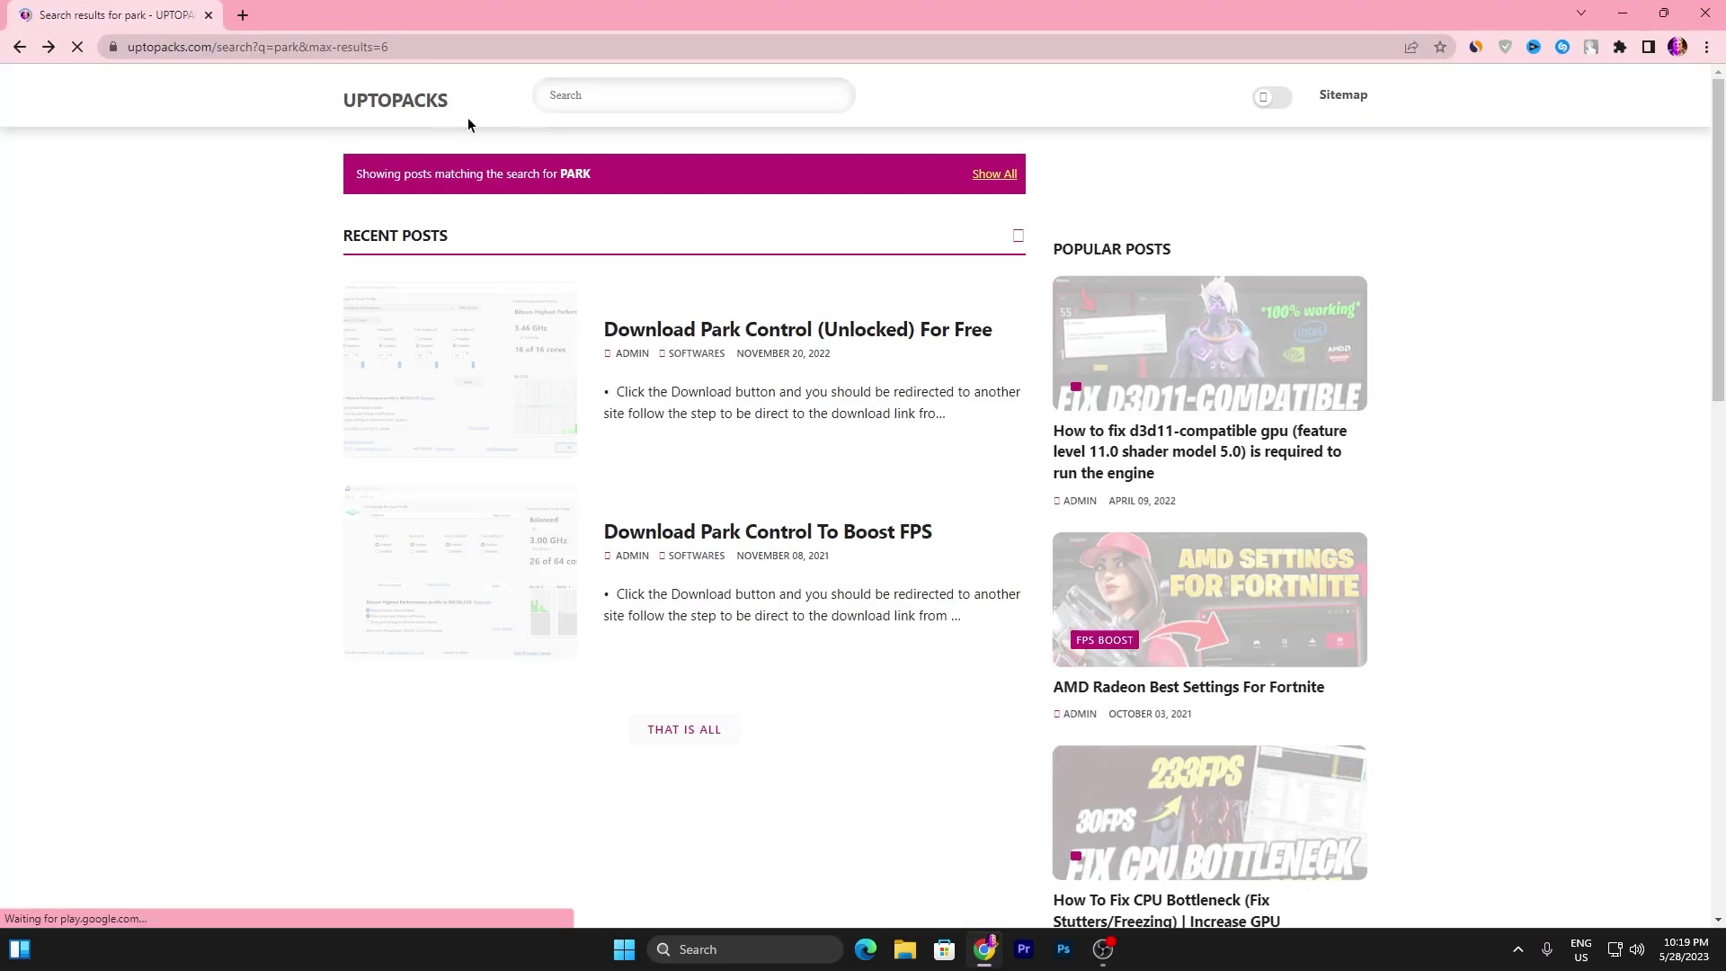
left_click(585, 95)
type("quic")
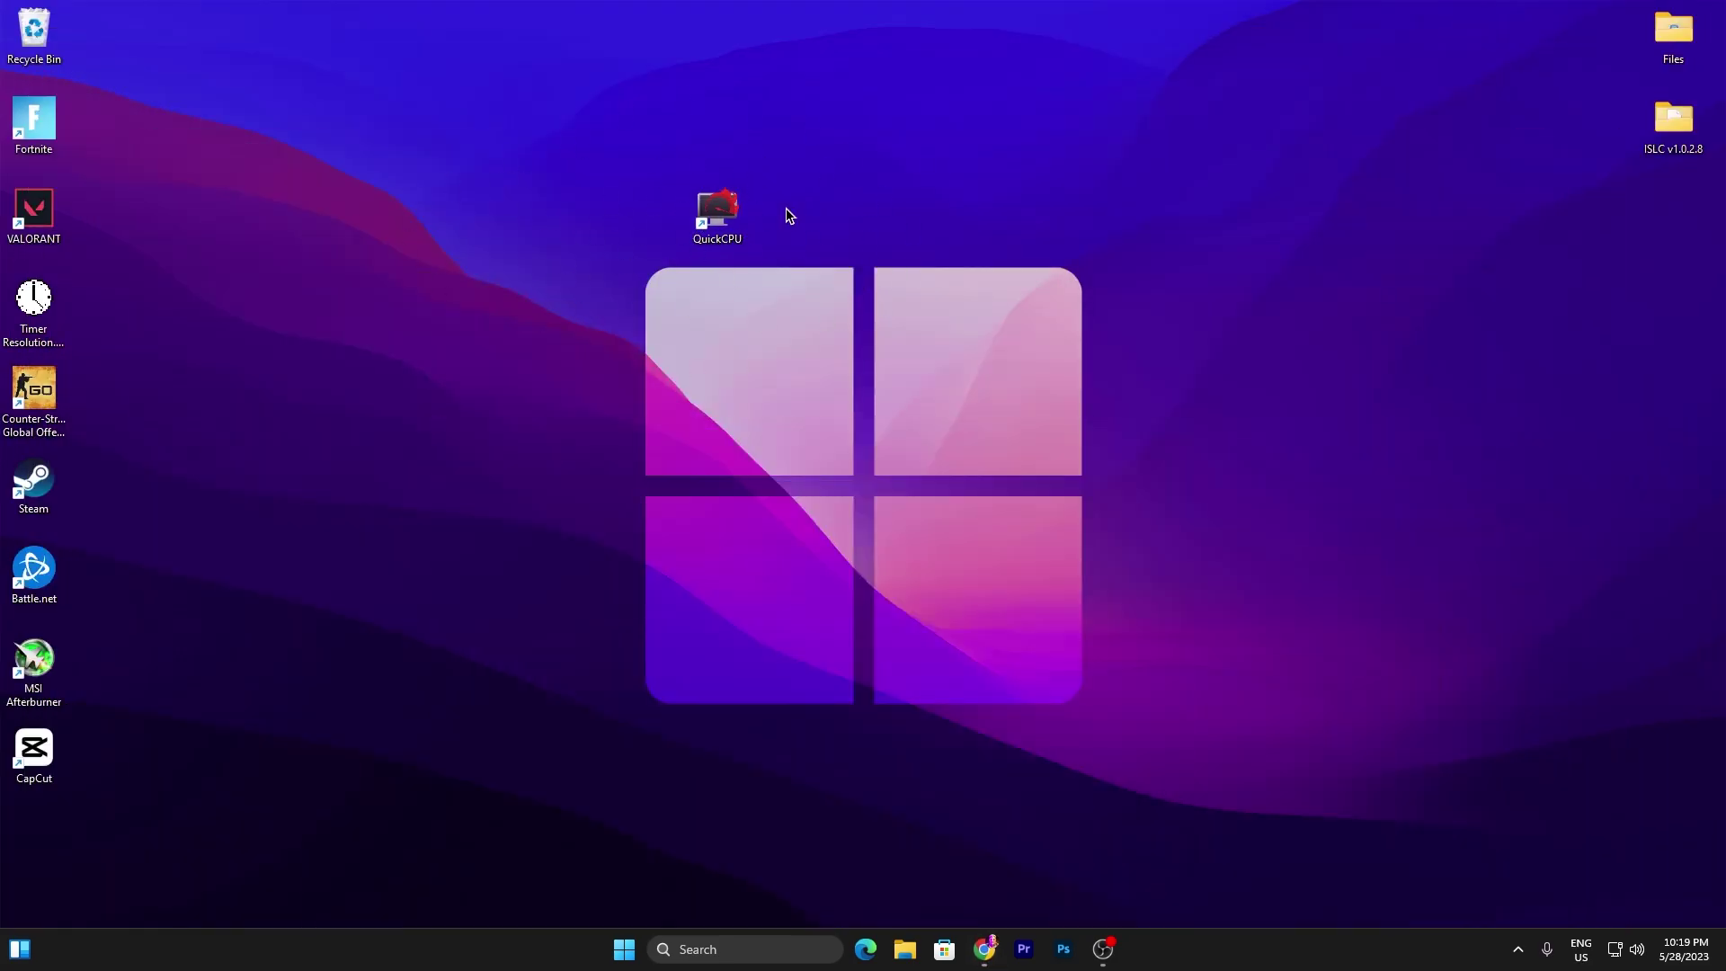
Apply 100% core parking, frequency scaling and turbo boost in QuickCPU, then close it.
double_click(719, 212)
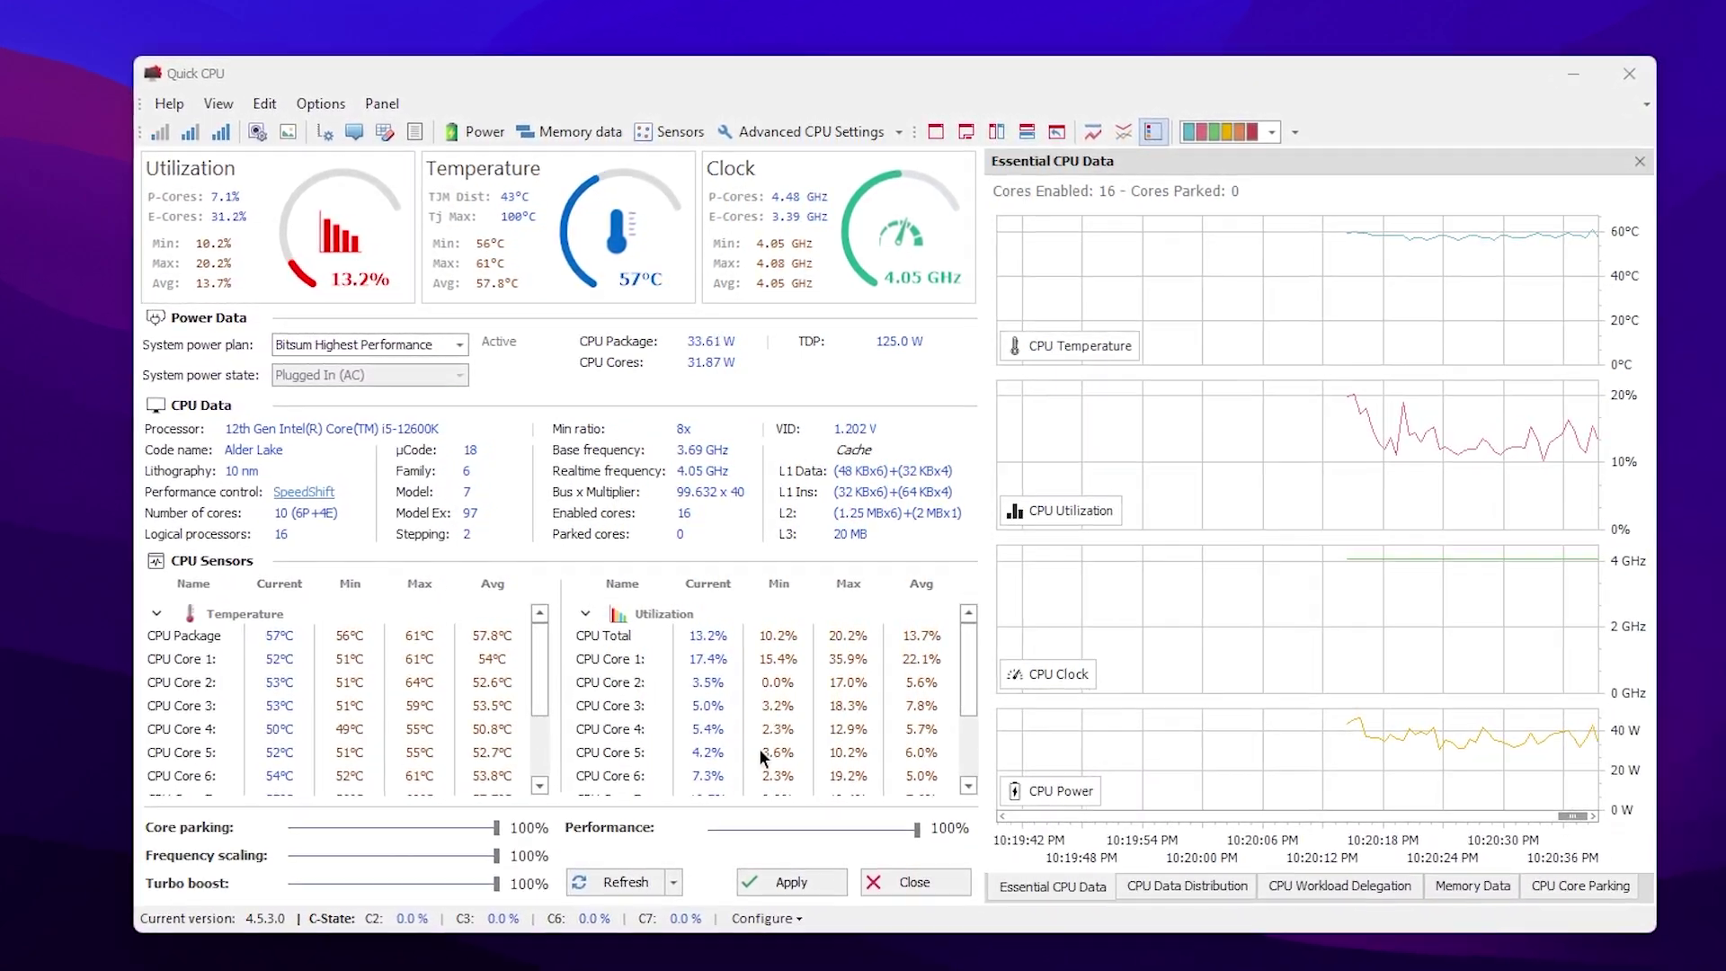
left_click(791, 883)
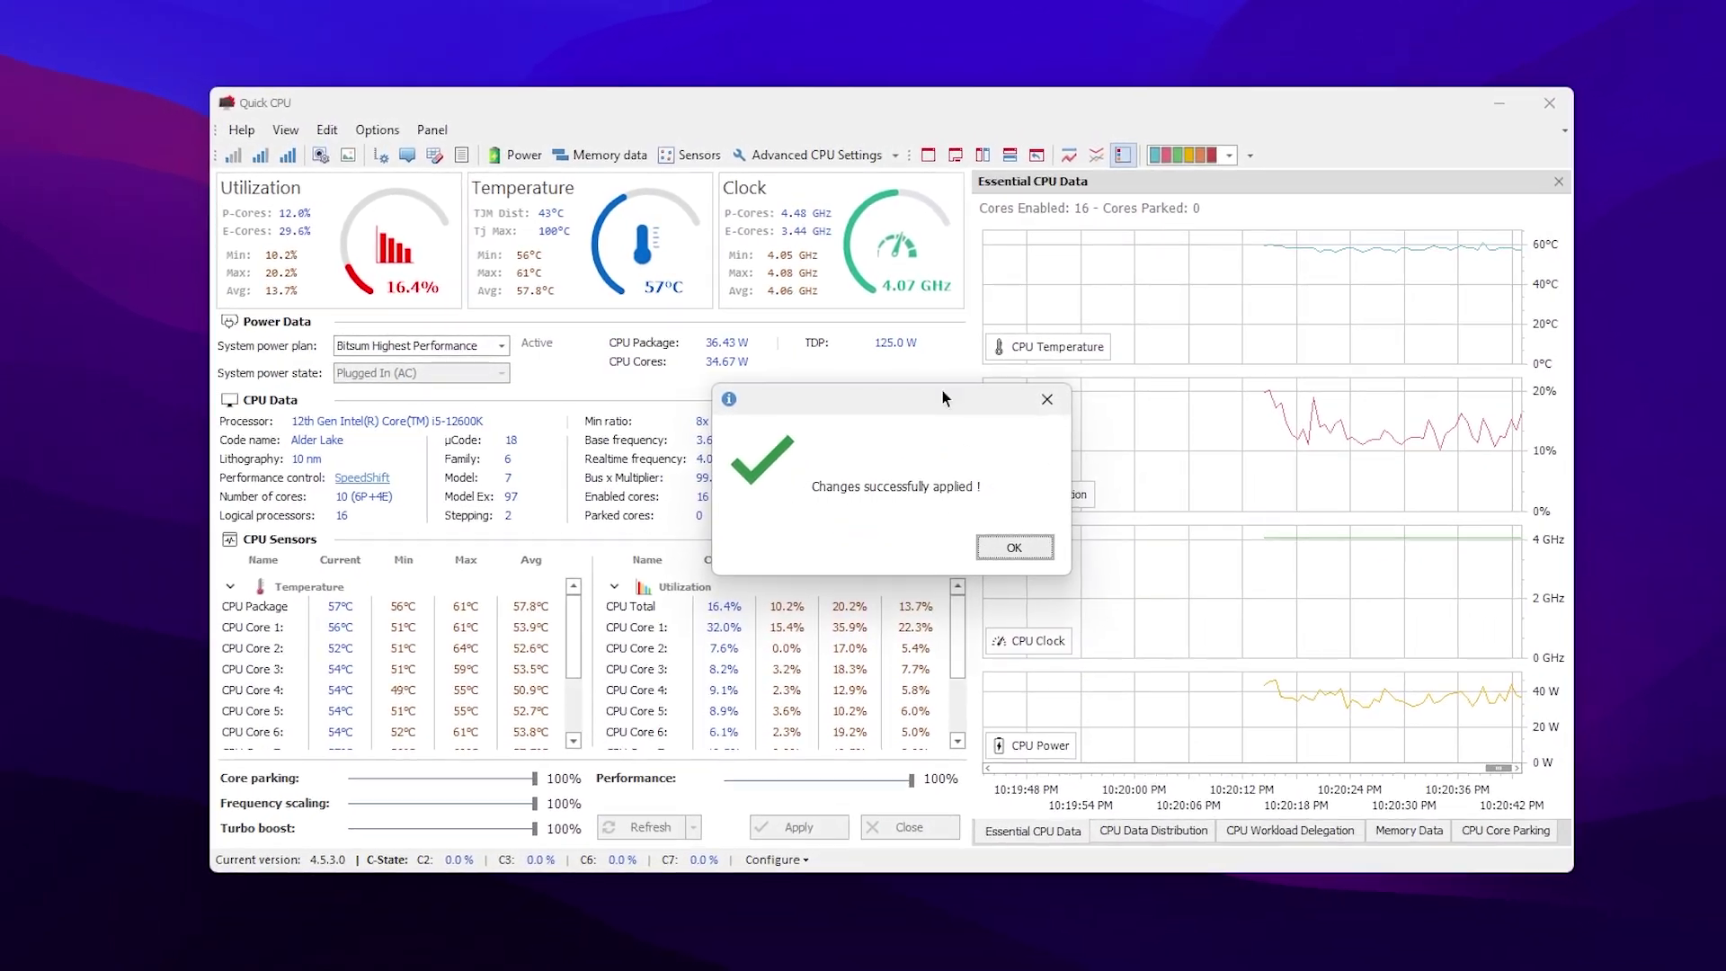
left_click(1013, 541)
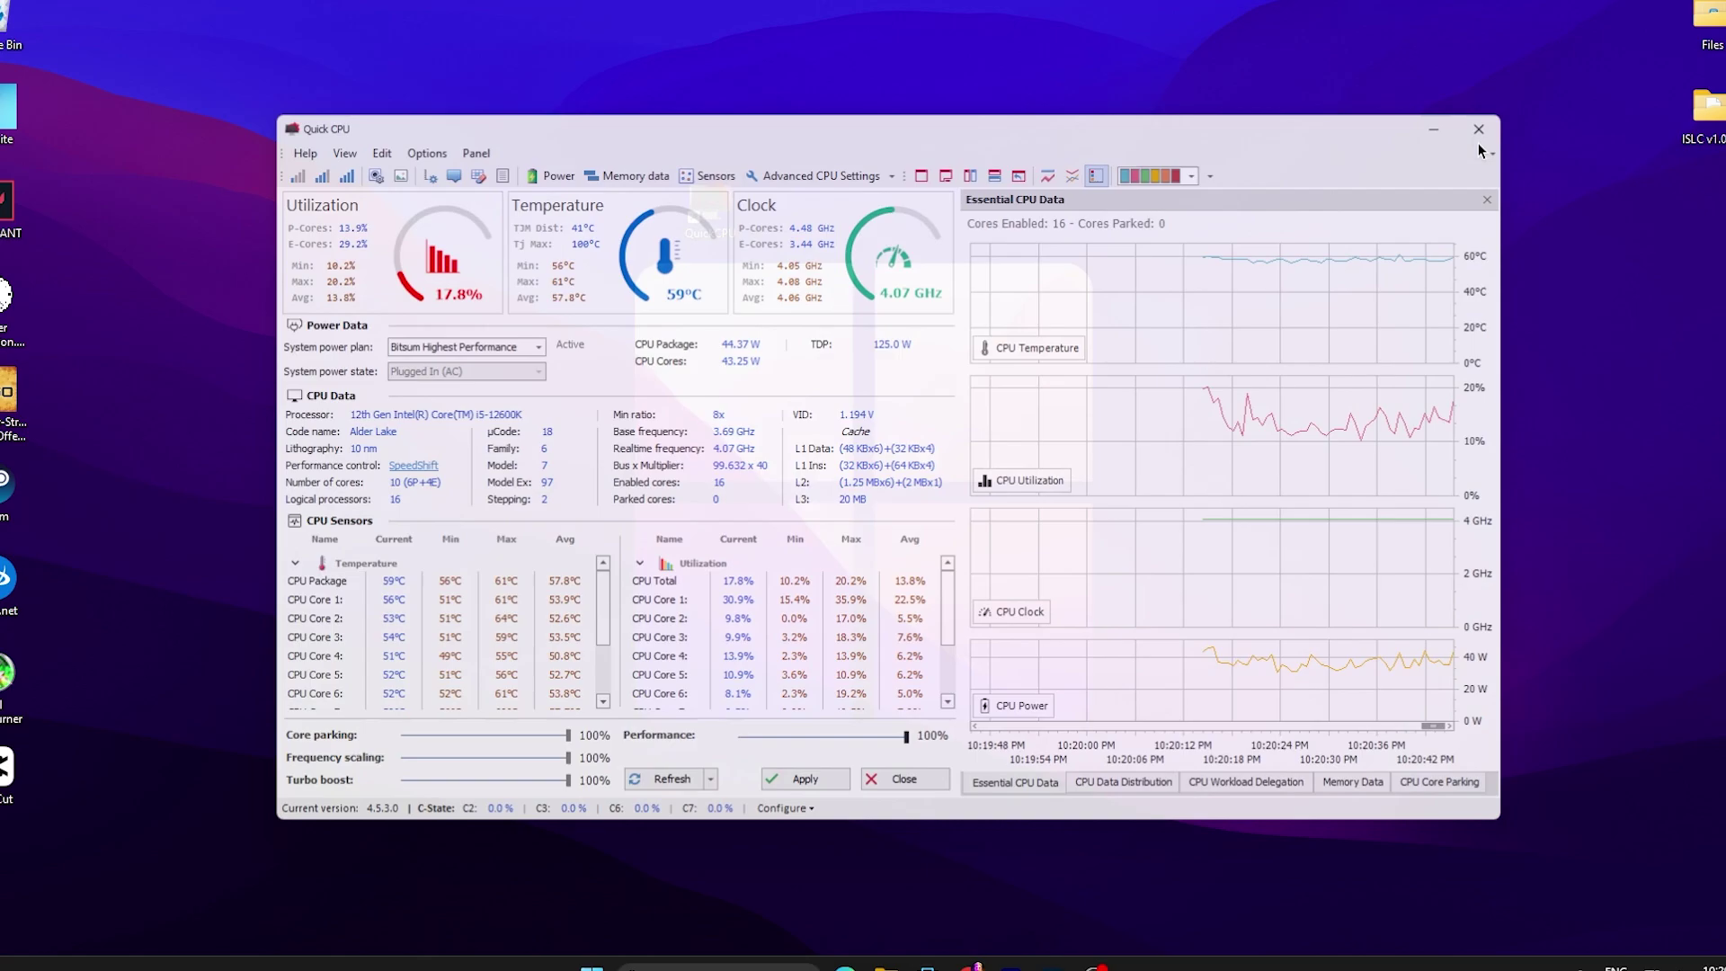
left_click(1477, 132)
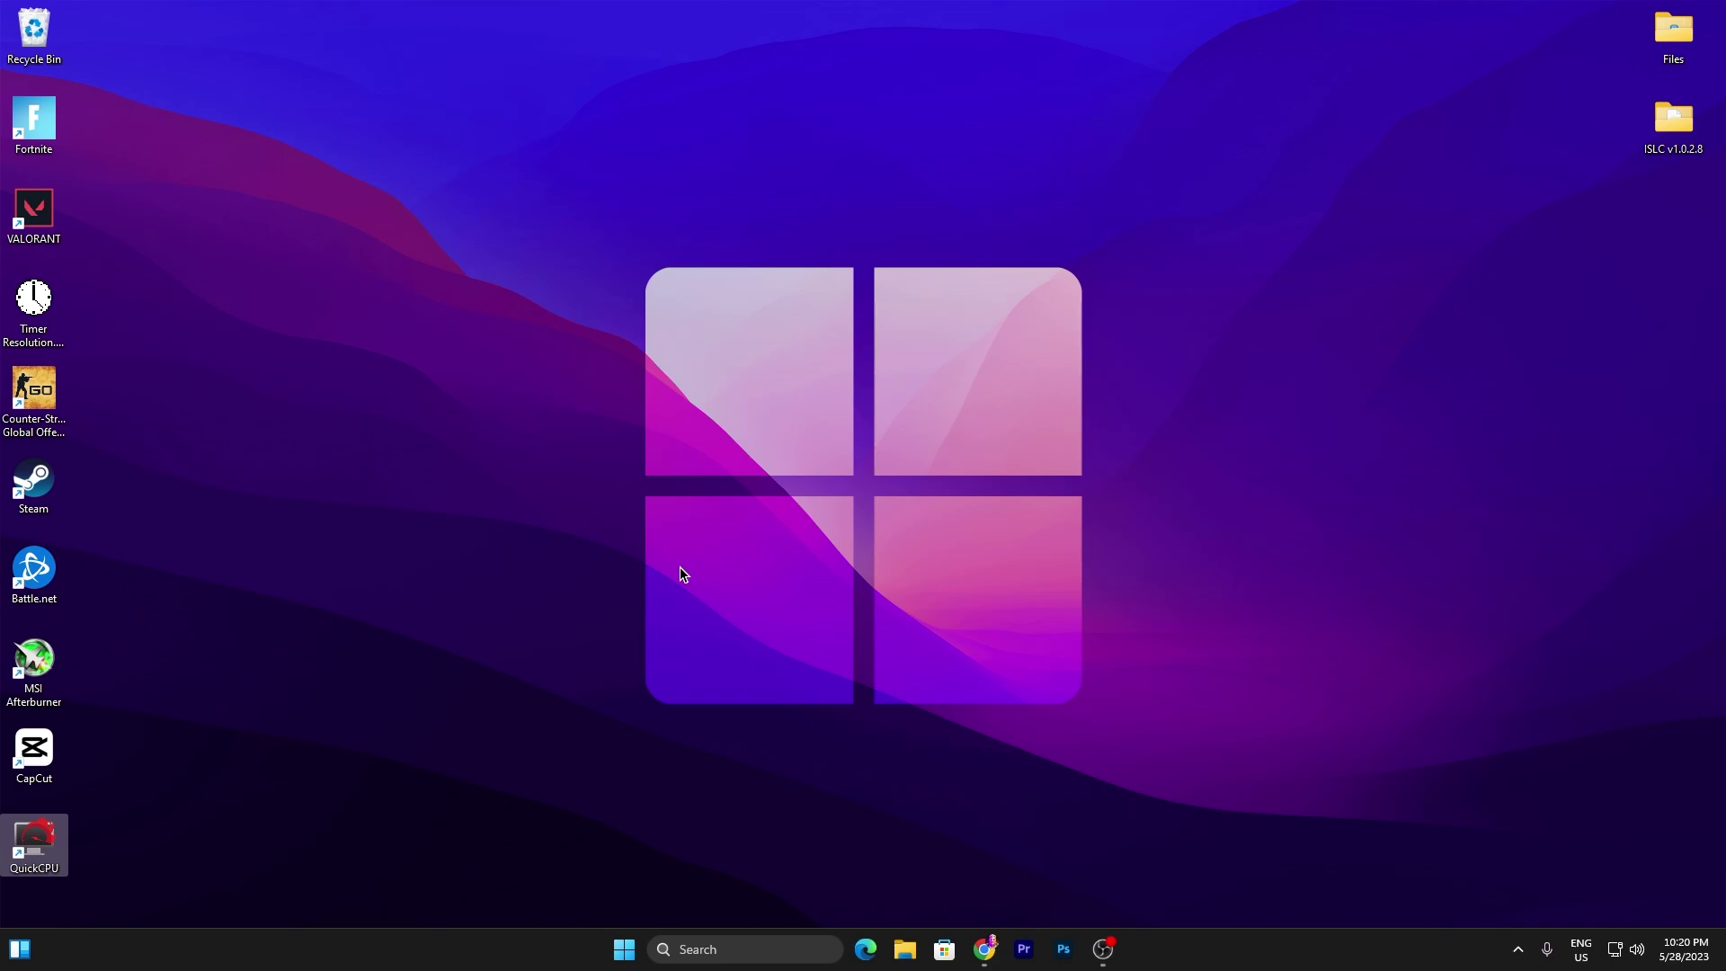
key("super+r")
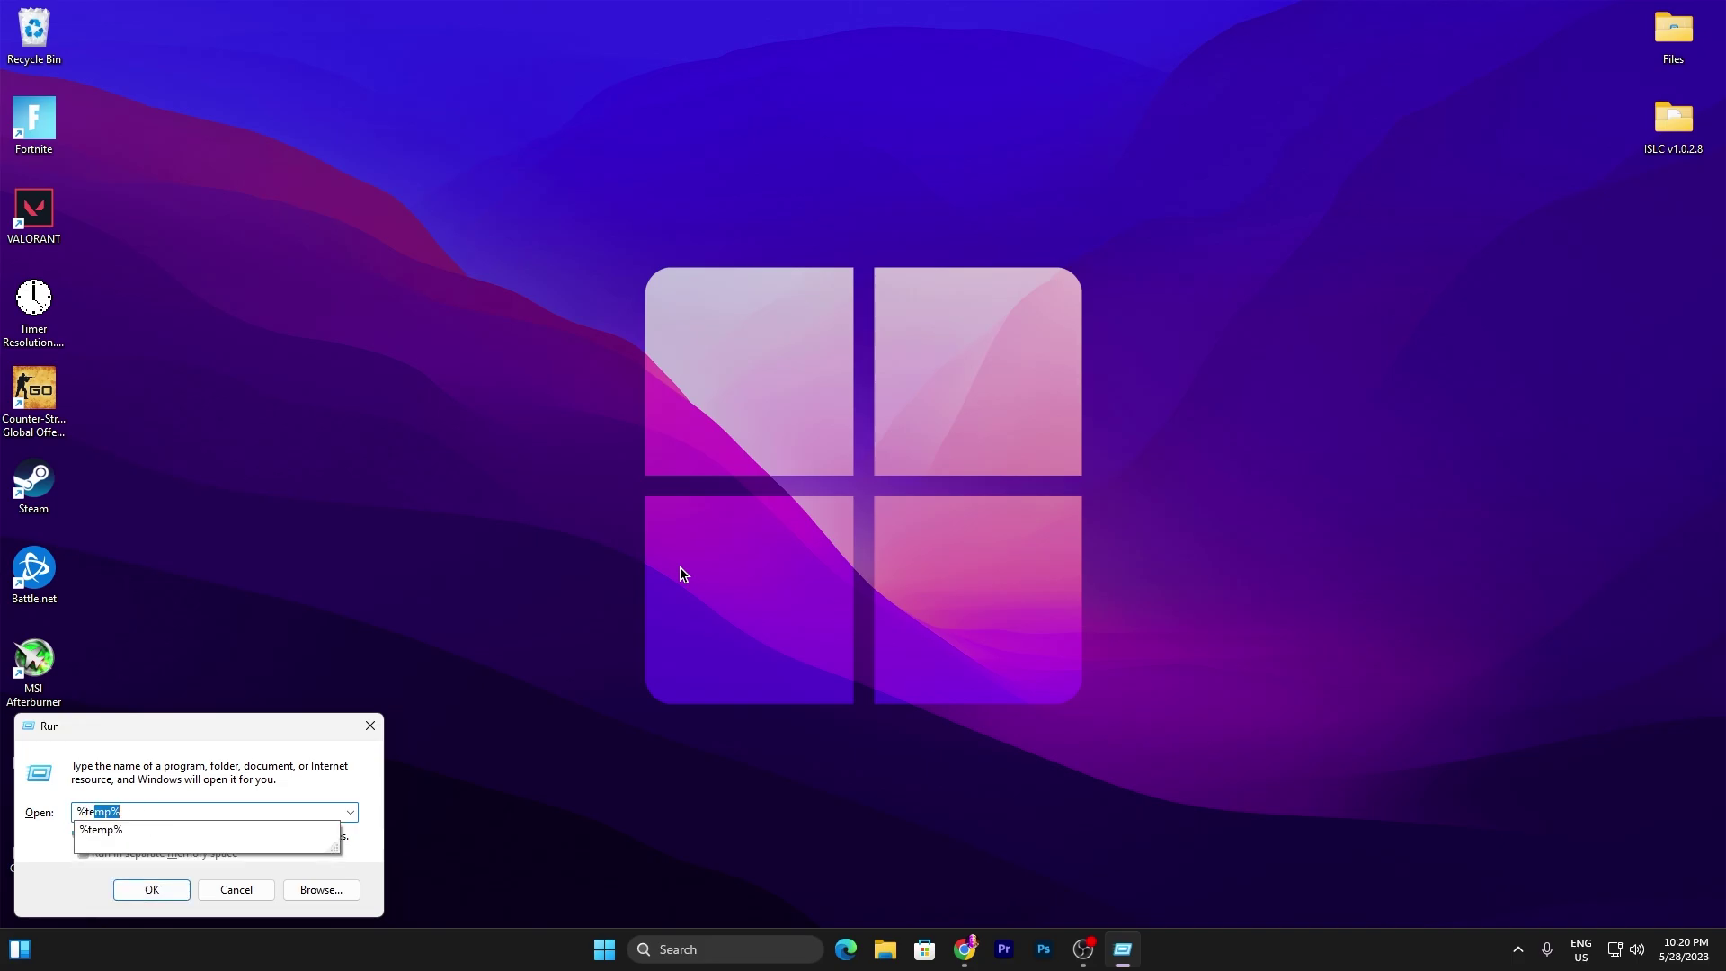
key("Return")
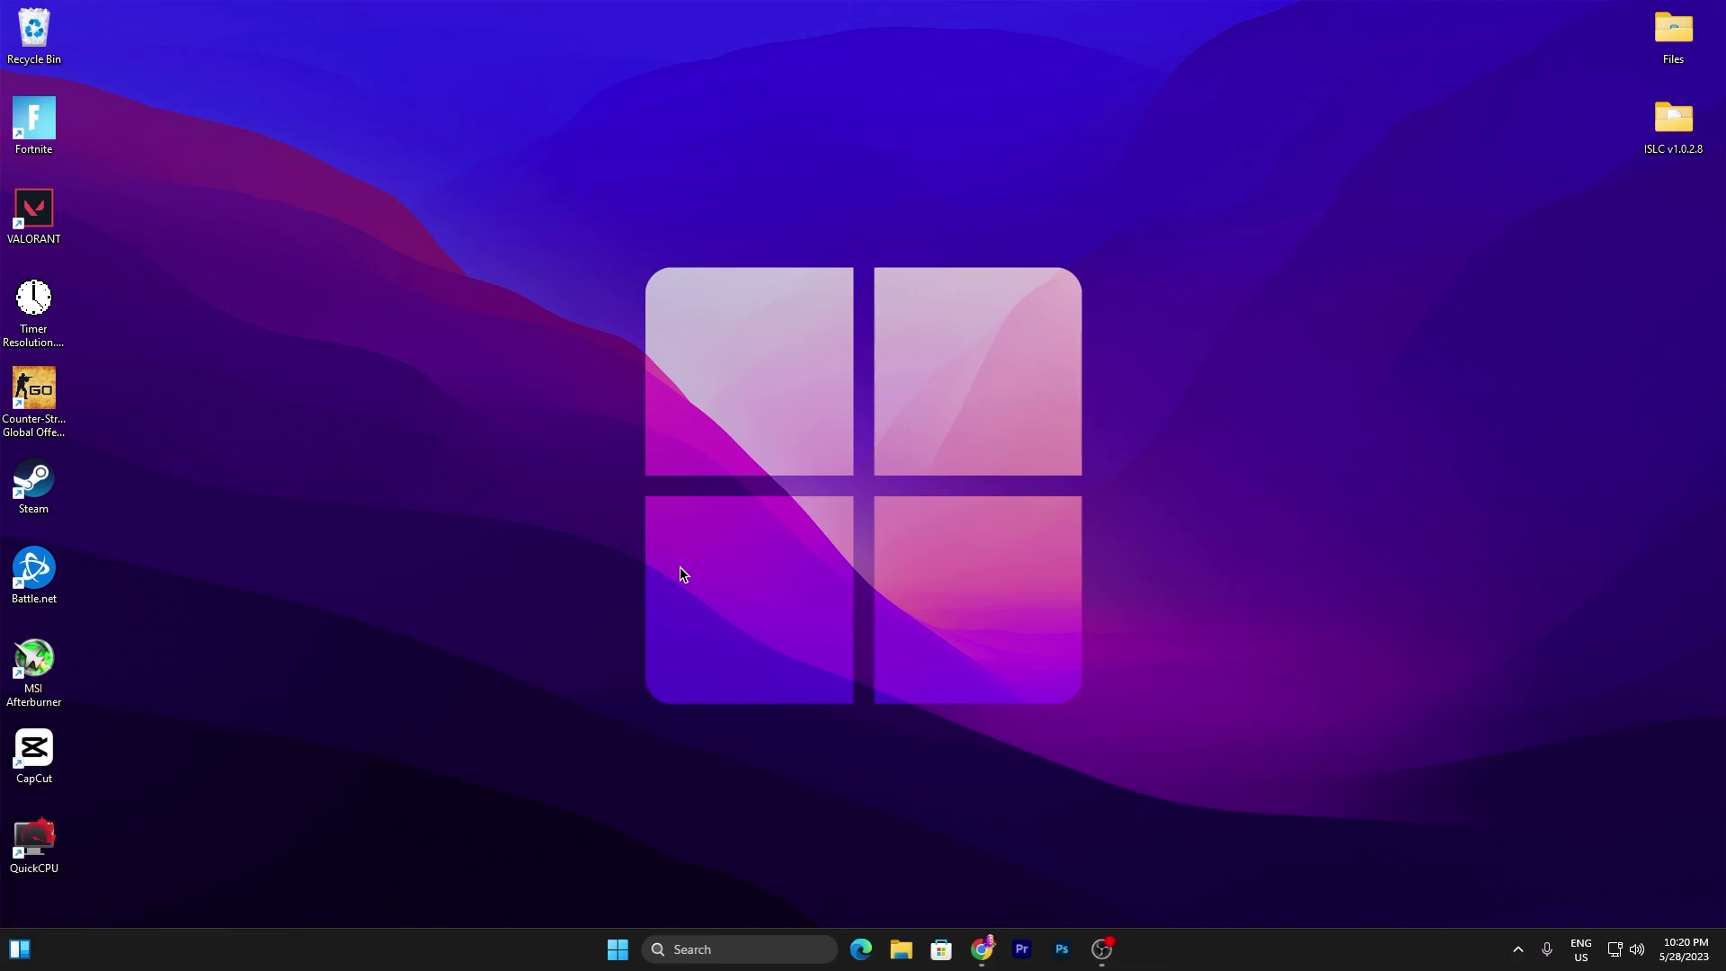
scroll(559, 569, "down", 4)
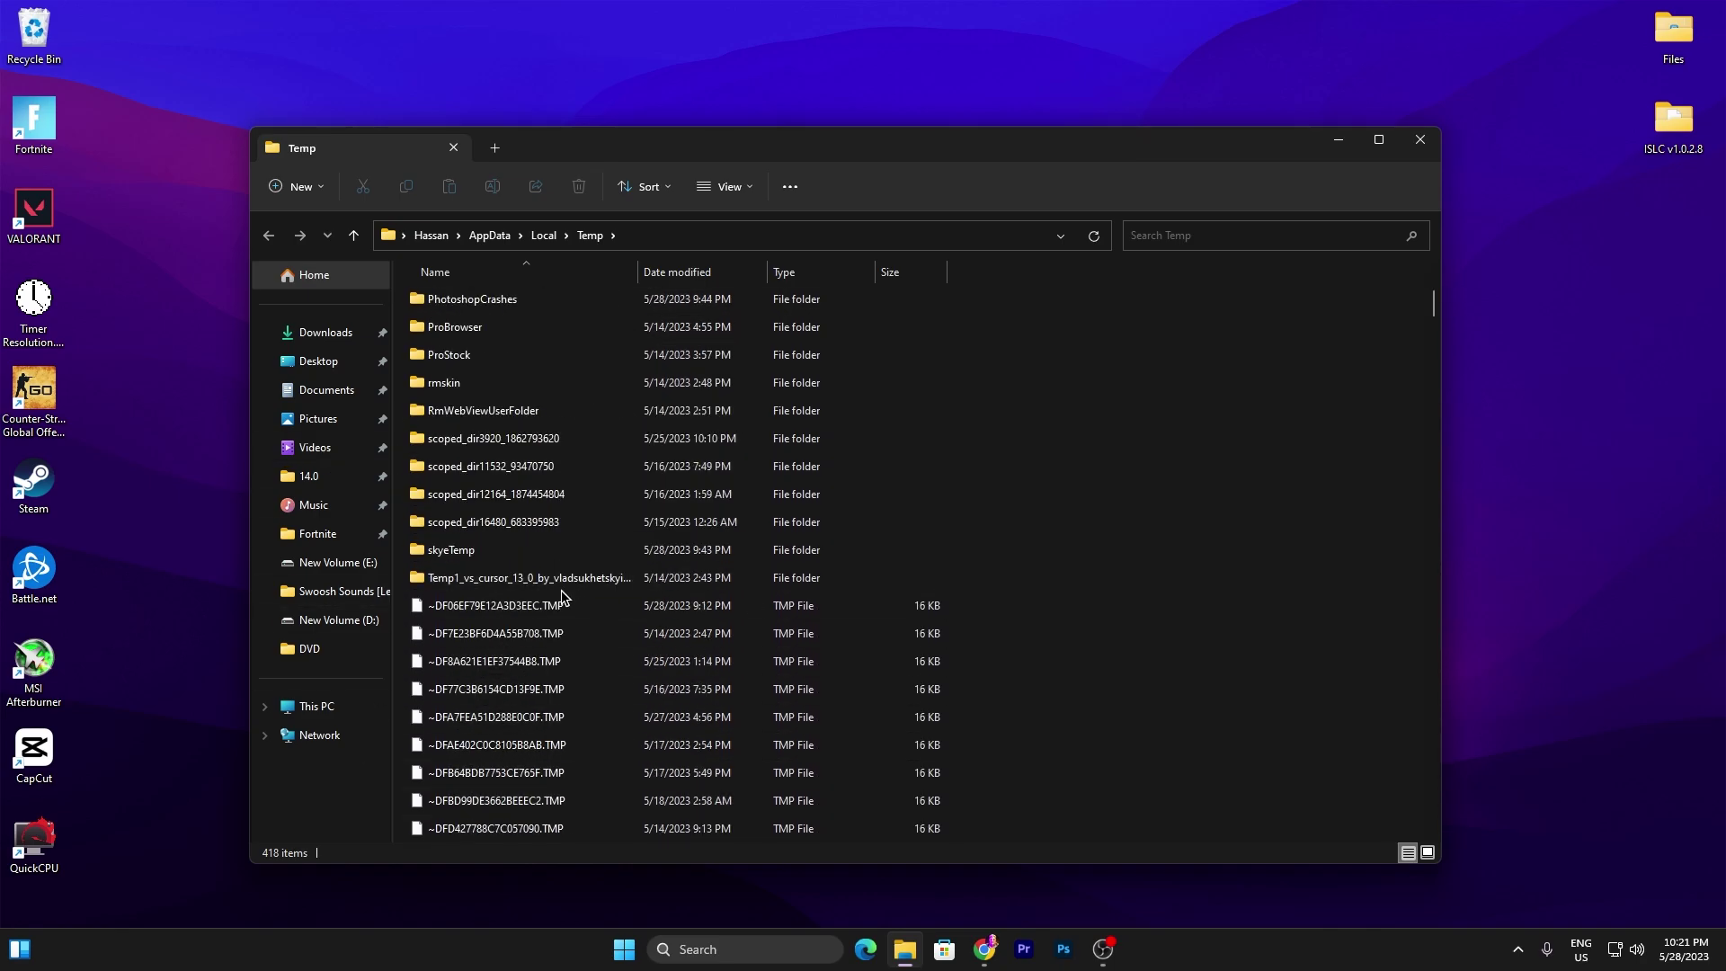
scroll(565, 597, "up", 4)
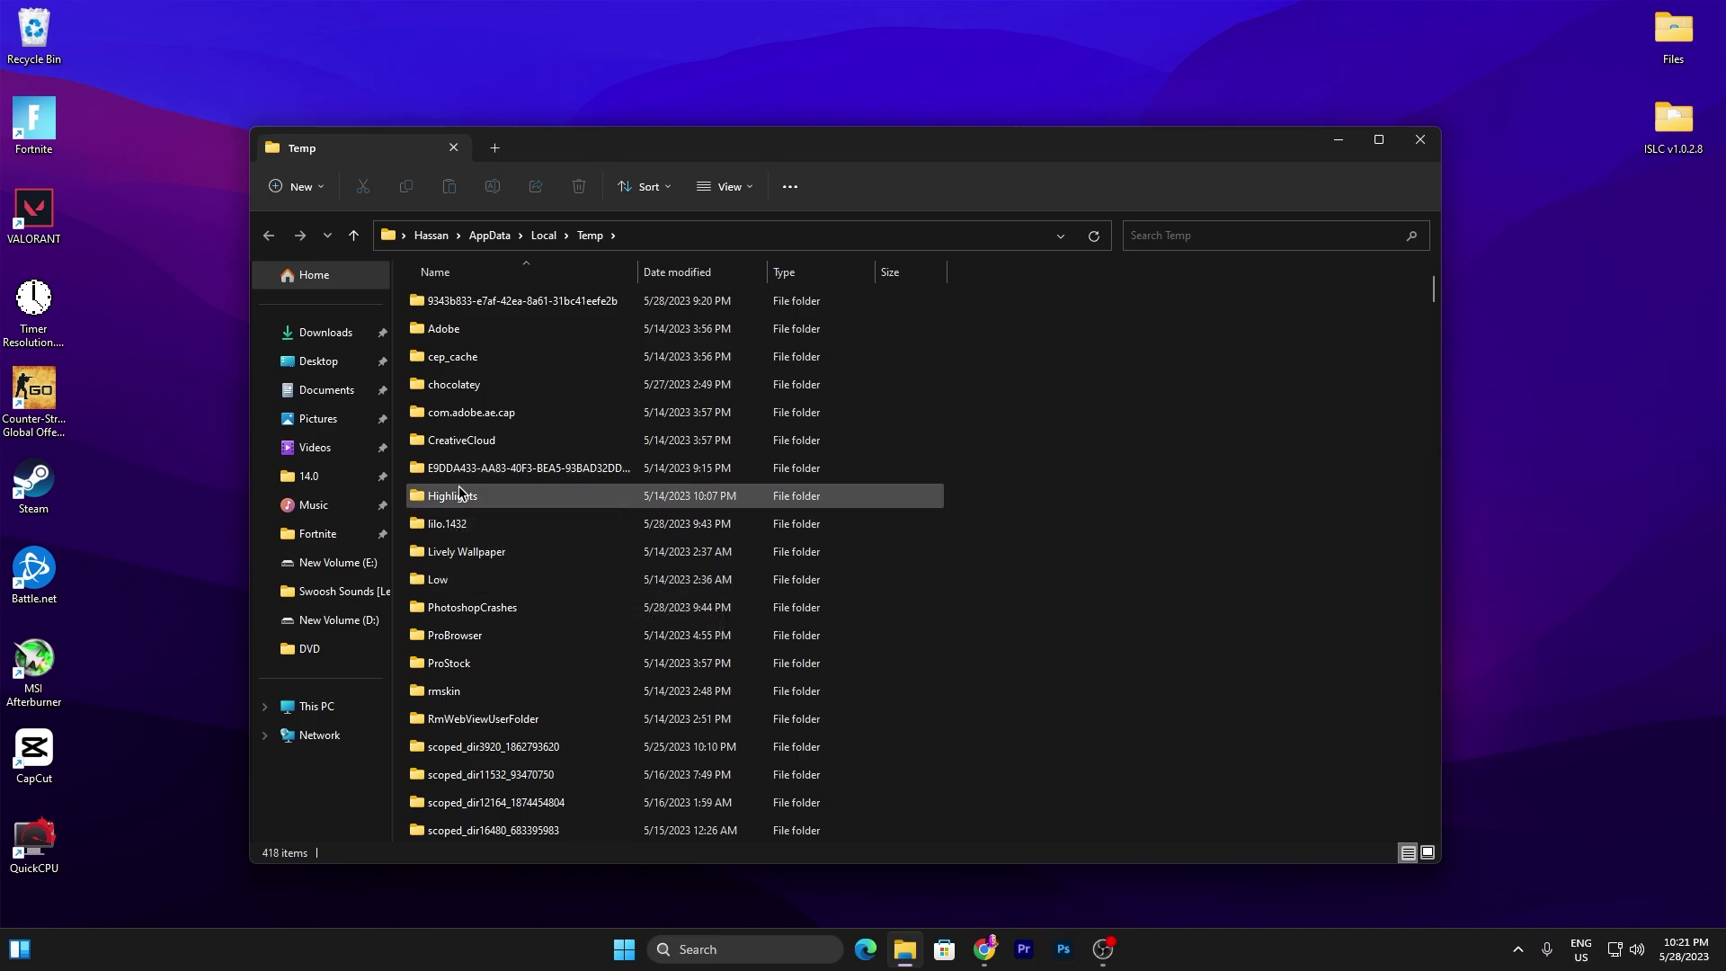
left_click_drag(1025, 313, 374, 947)
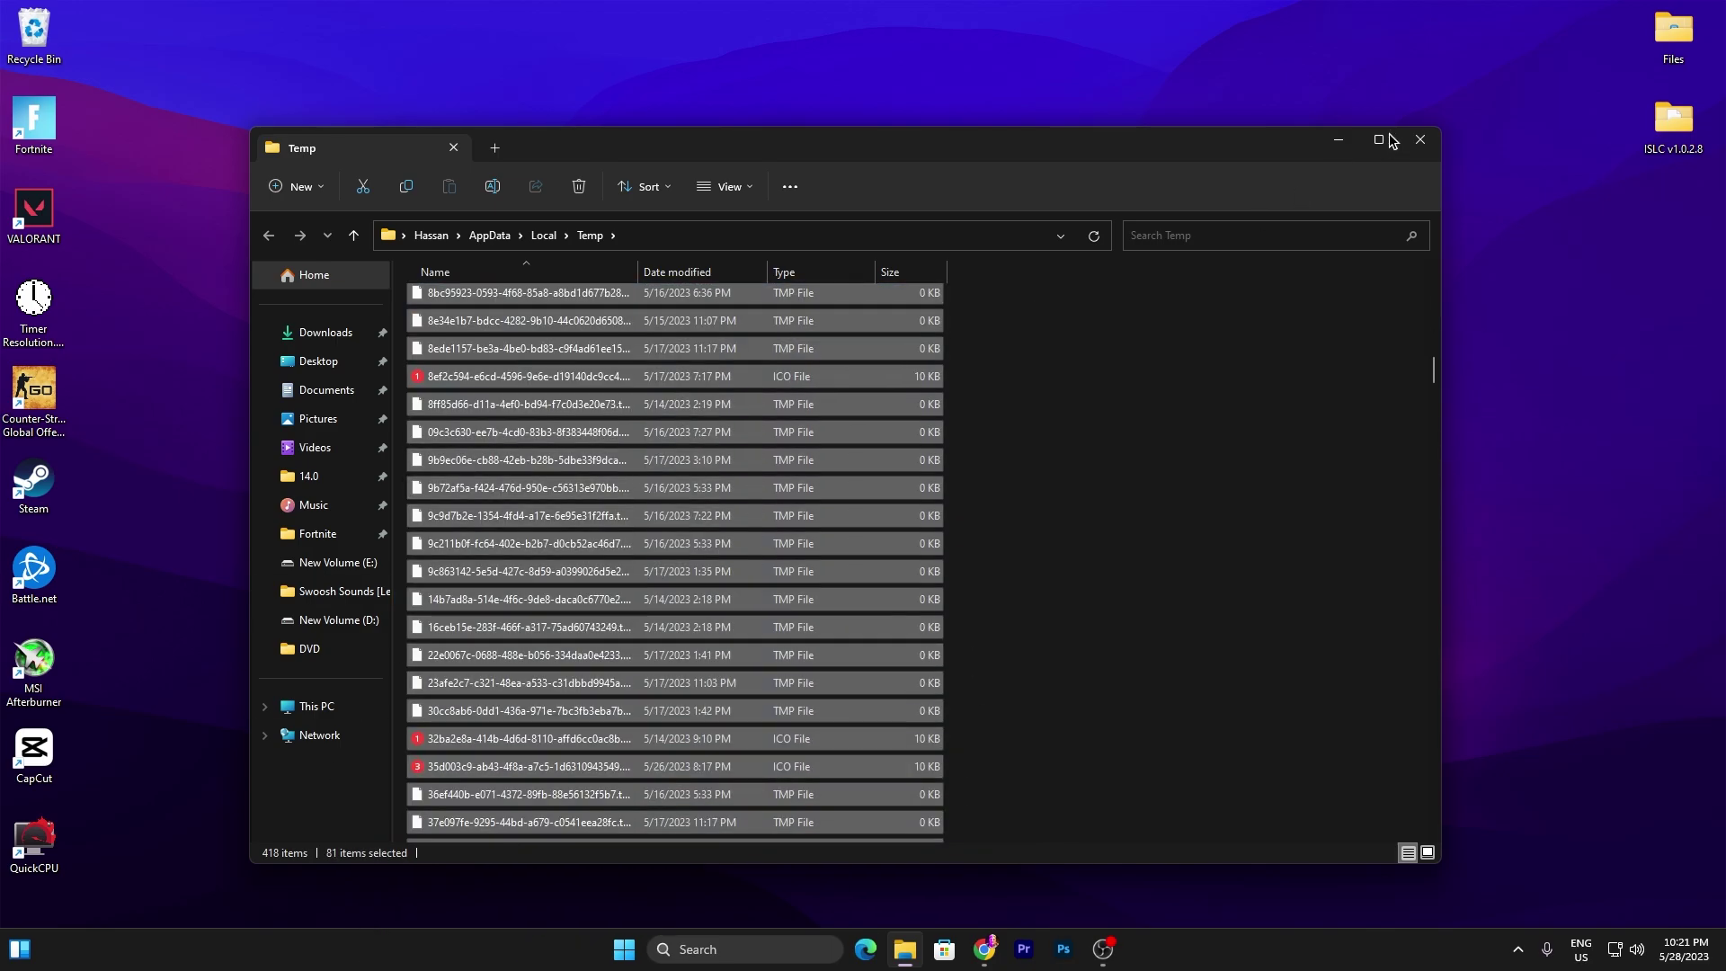
left_click(1419, 141)
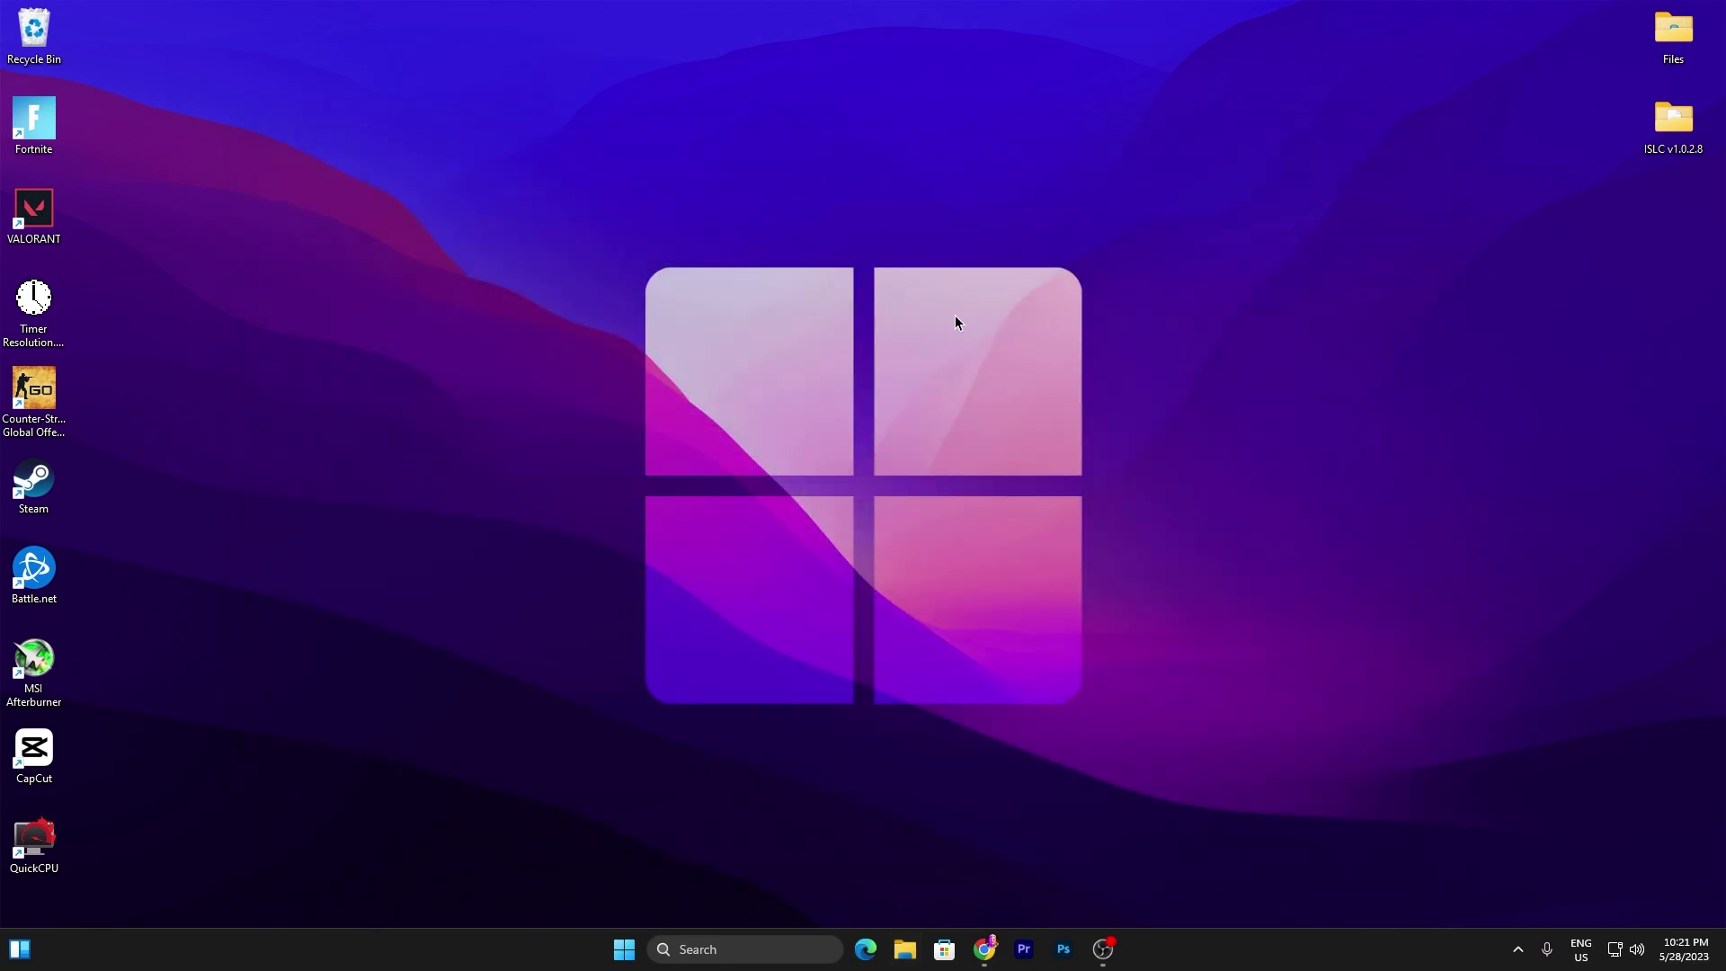
Open the Windows Prefetch folder by running 'prefetch' from the Run prompt.
key("super+r")
left_click_drag(176, 726, 958, 496)
type("pre")
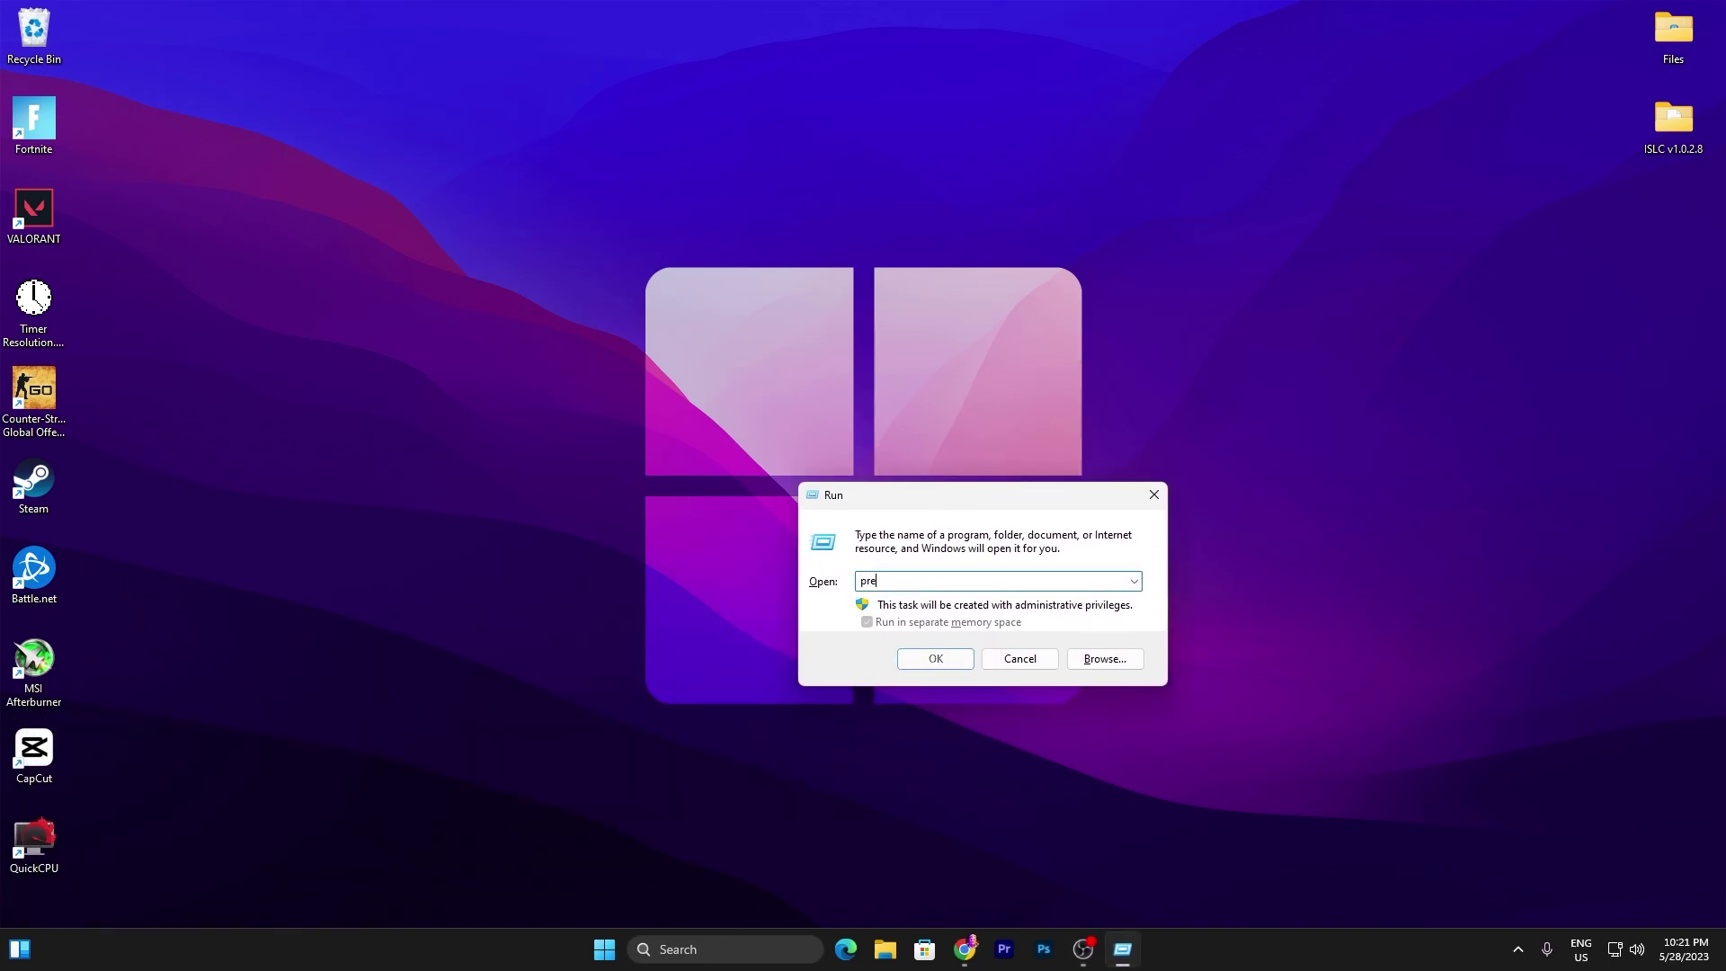
type("fetch'")
key("Return")
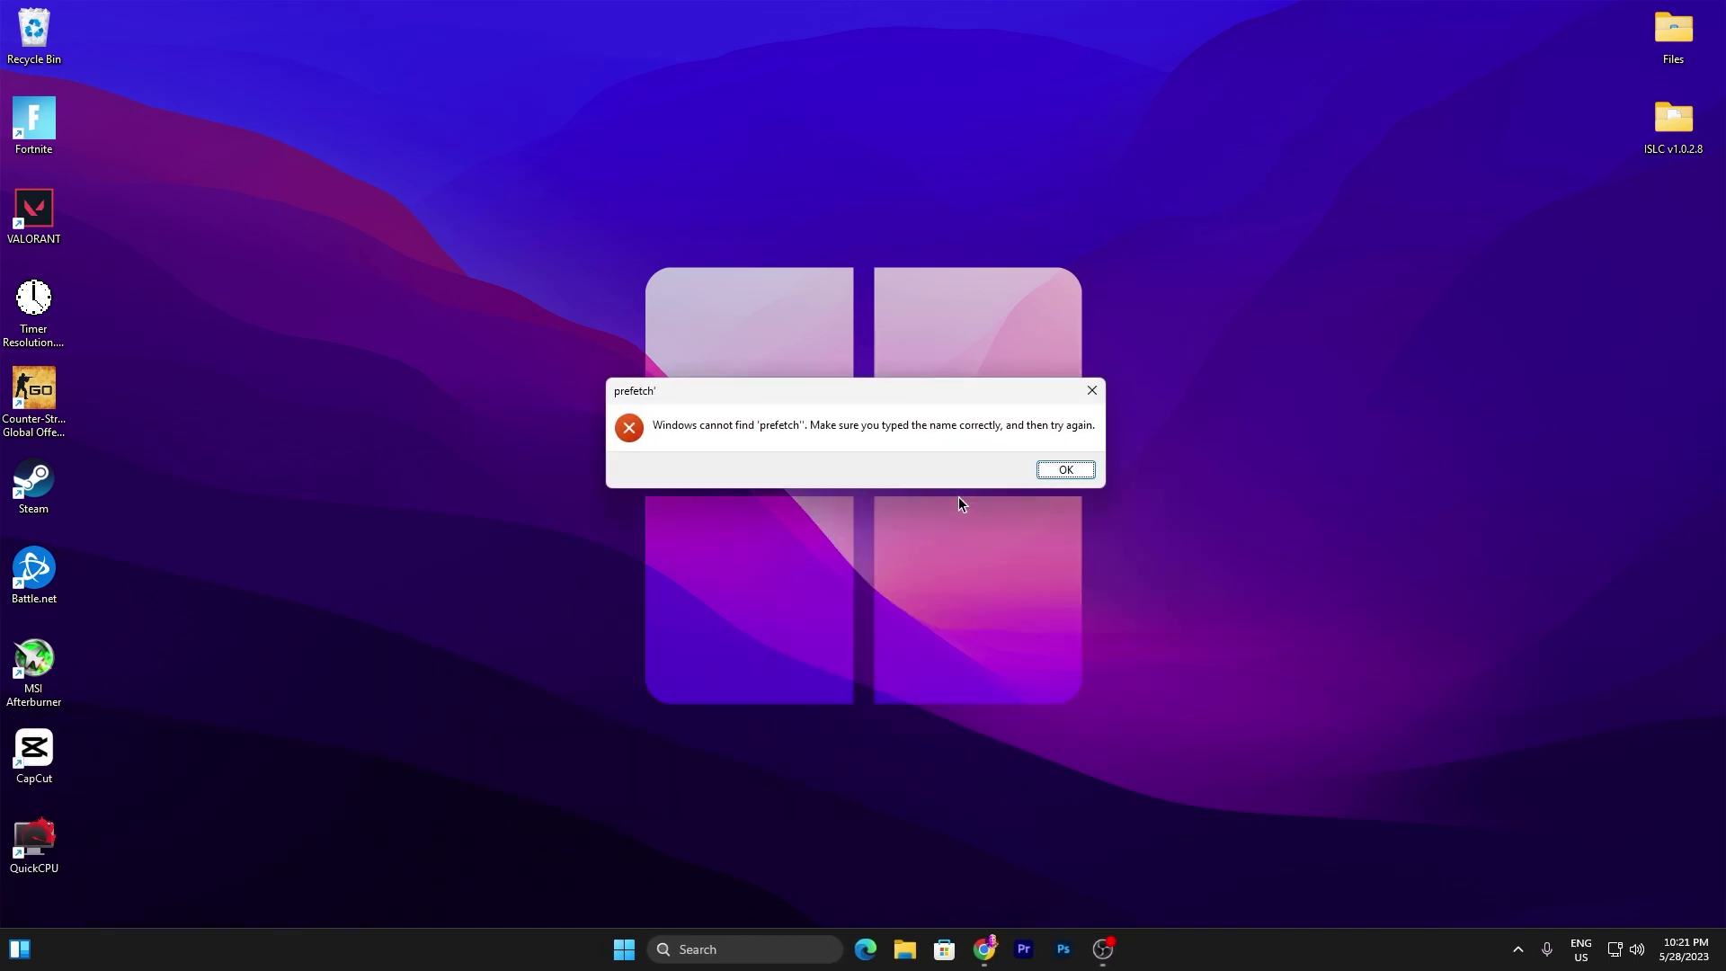
left_click(1042, 470)
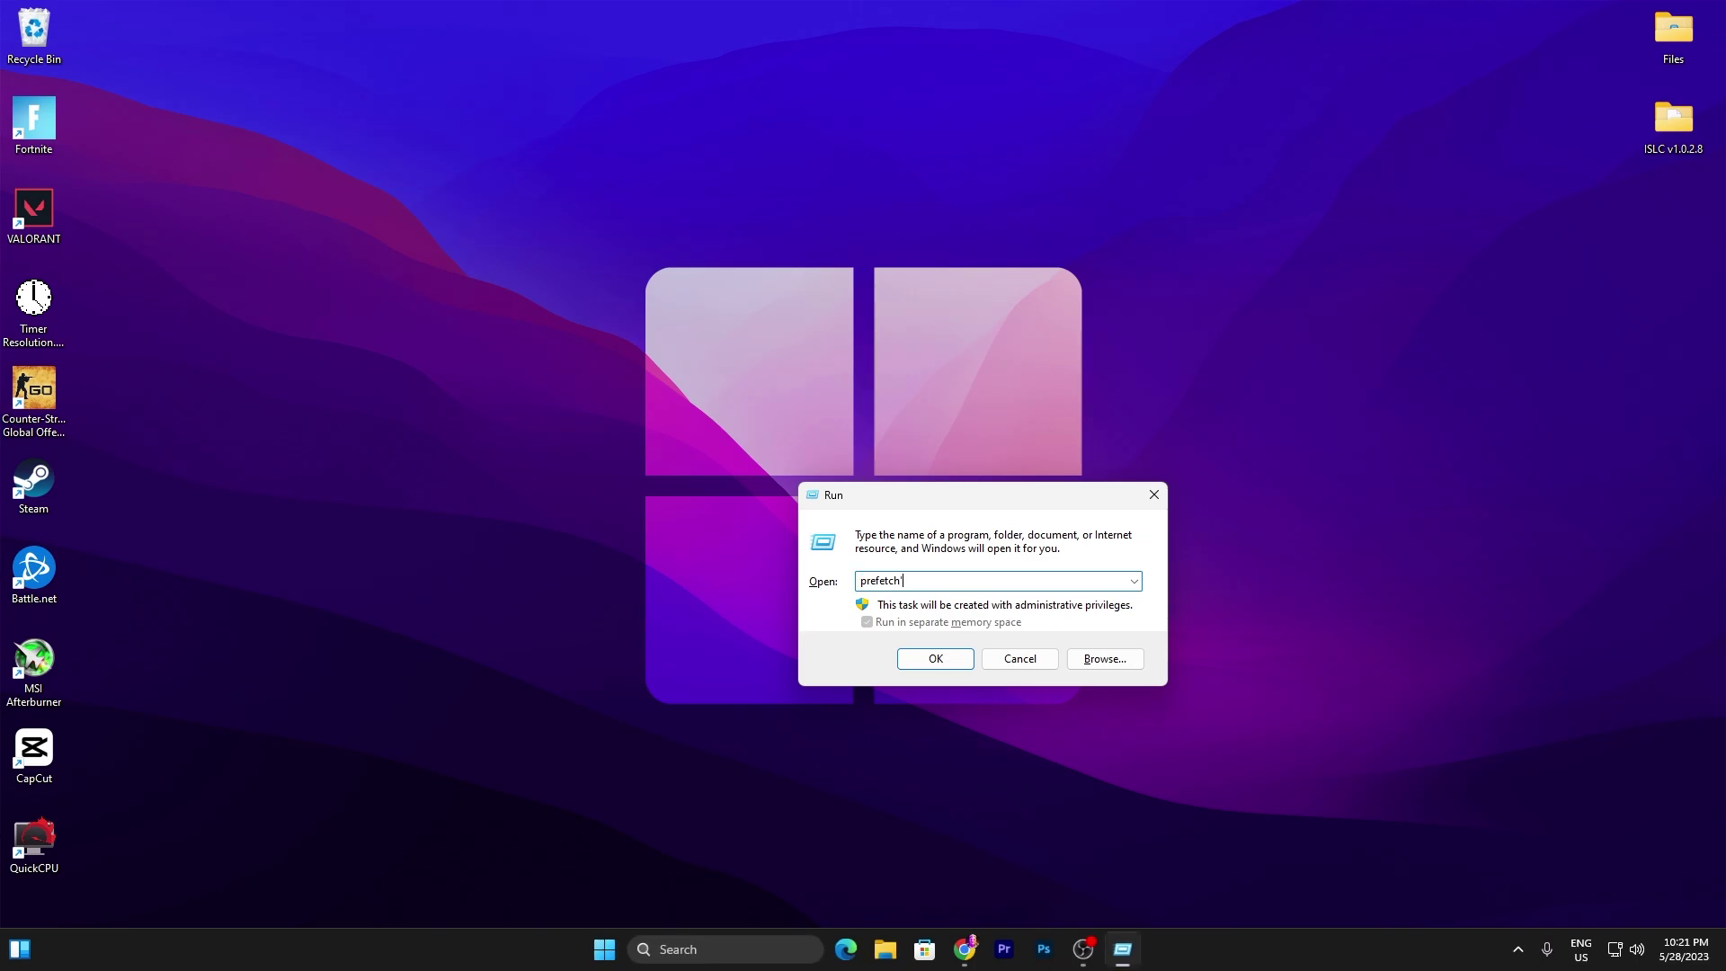
key("BackSpace")
key("Return")
Delete all Prefetch files, skipping the one in use, and close the folder.
key("ctrl+a")
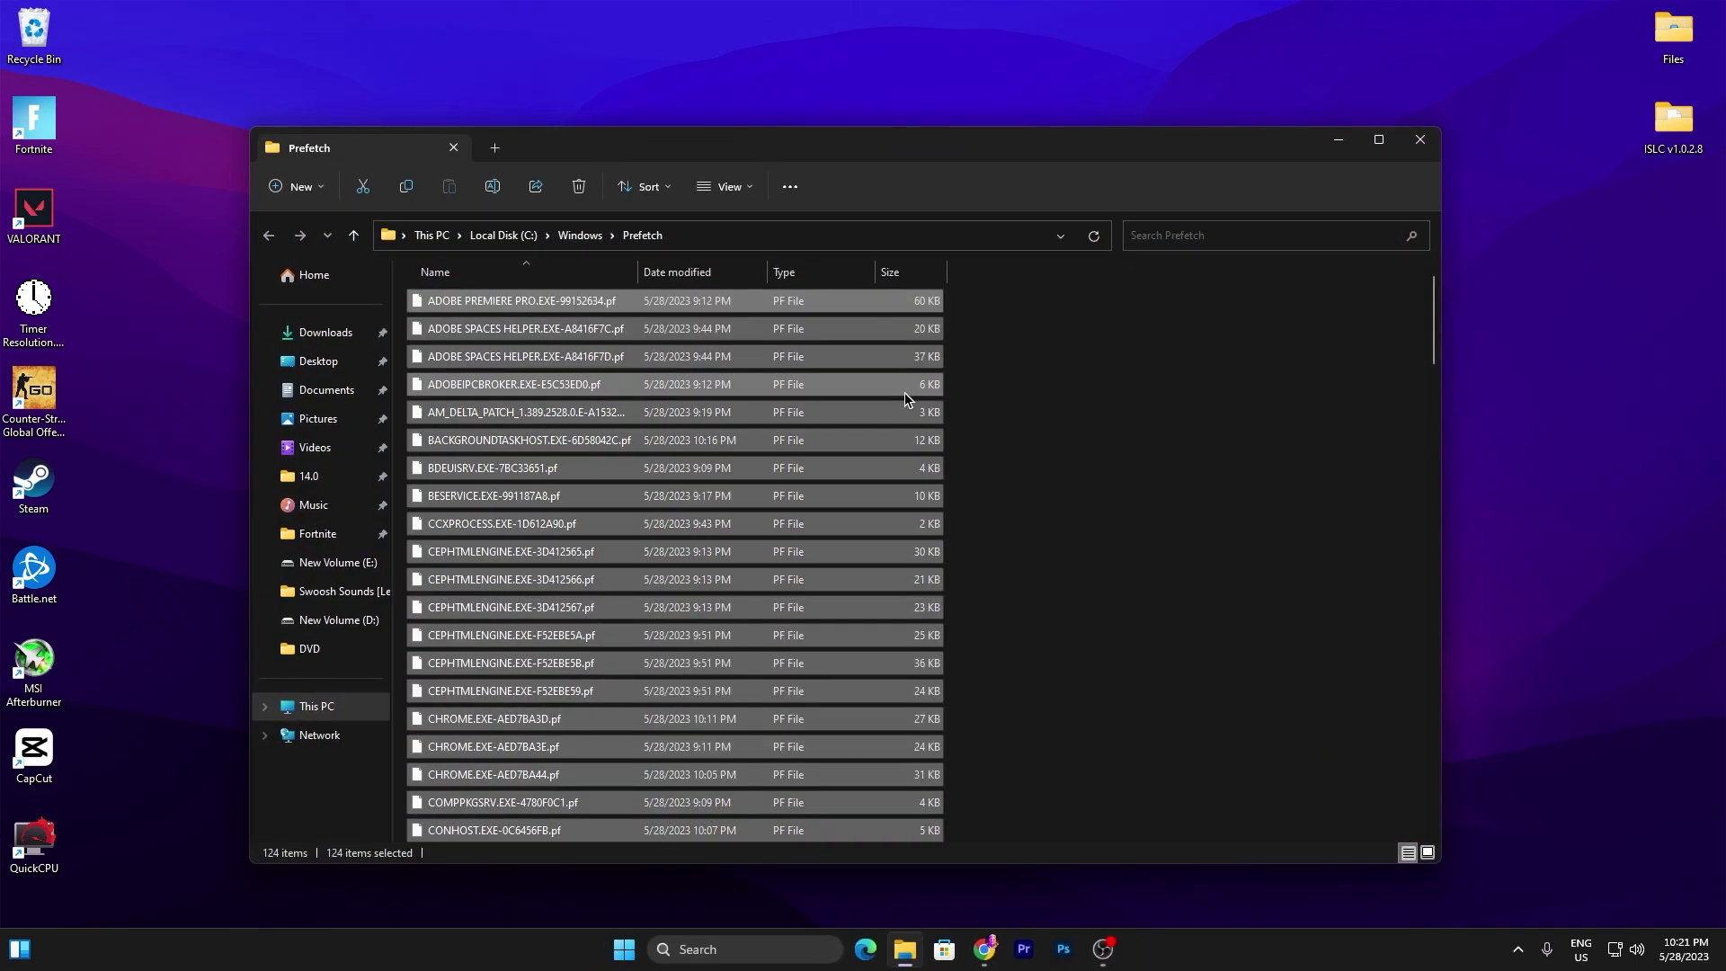
right_click(753, 404)
left_click(800, 625)
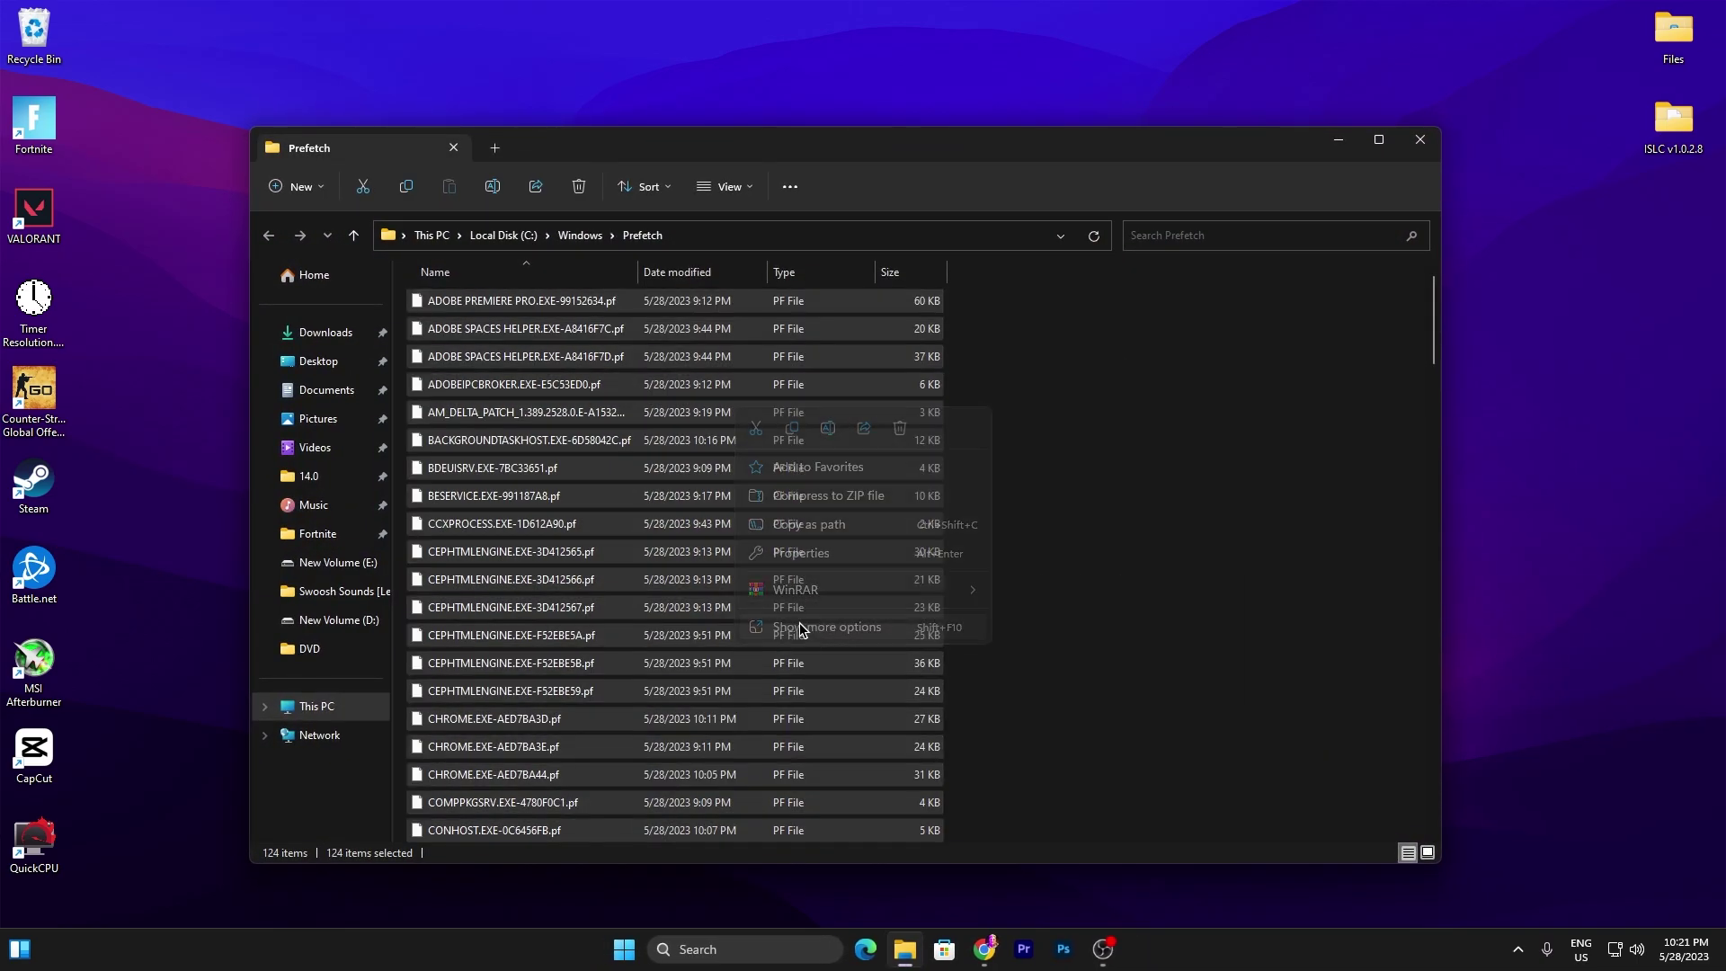
left_click(876, 863)
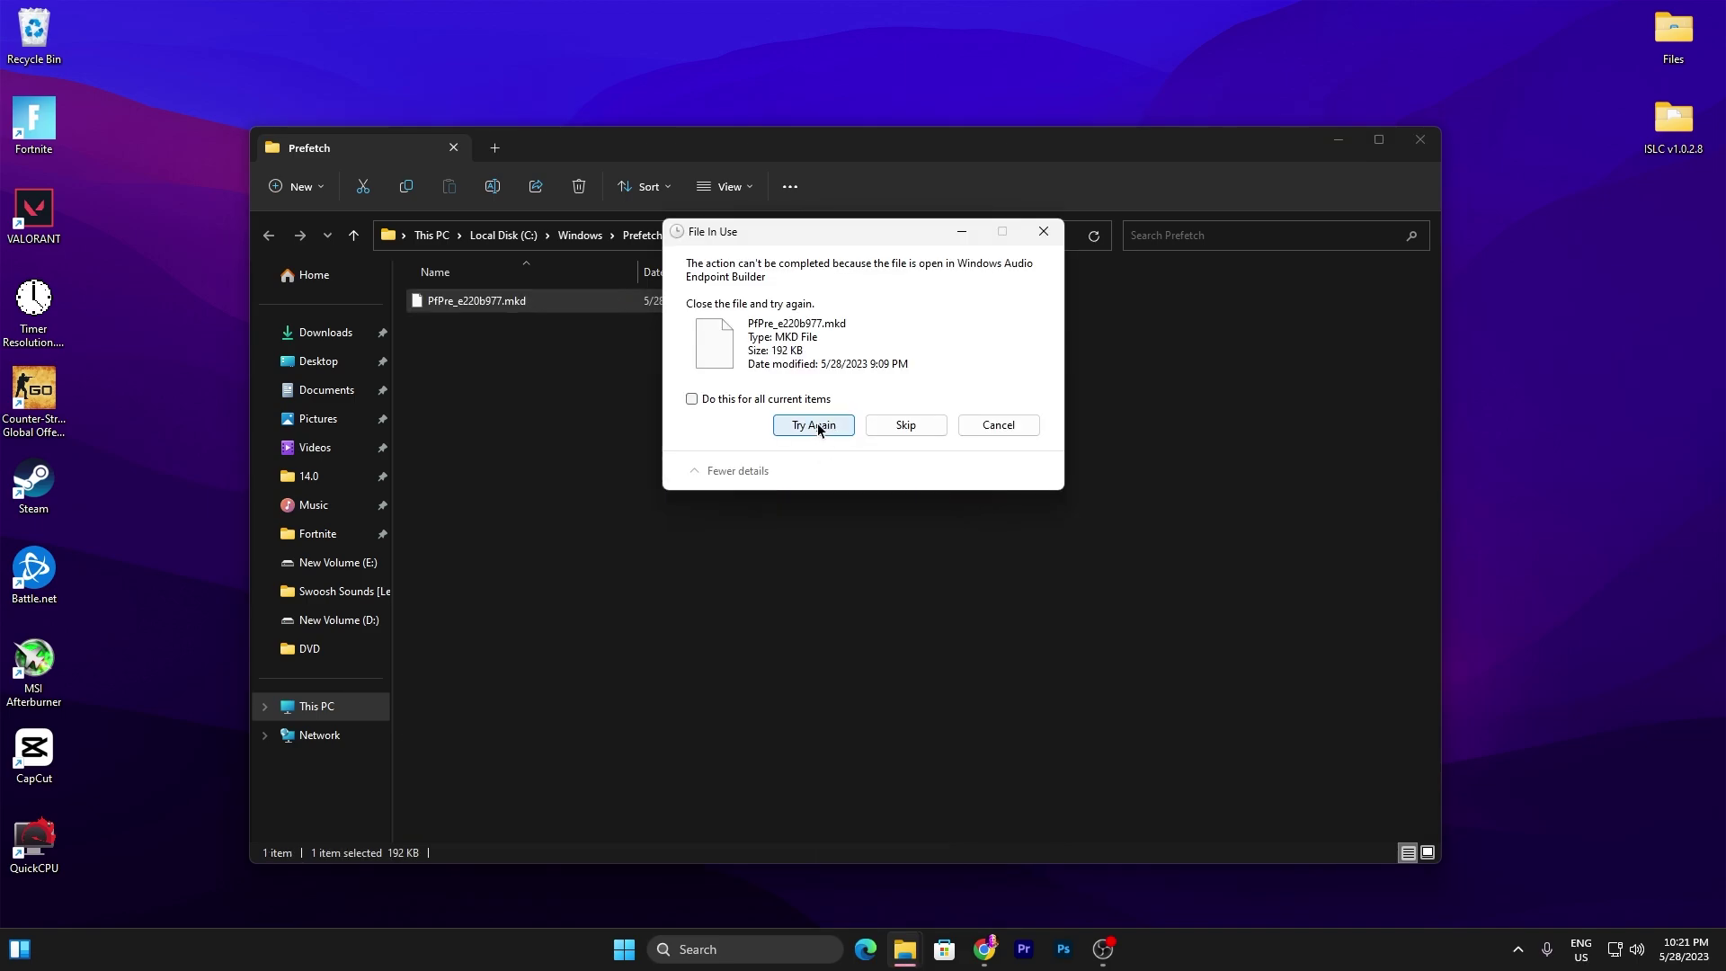
left_click(1000, 424)
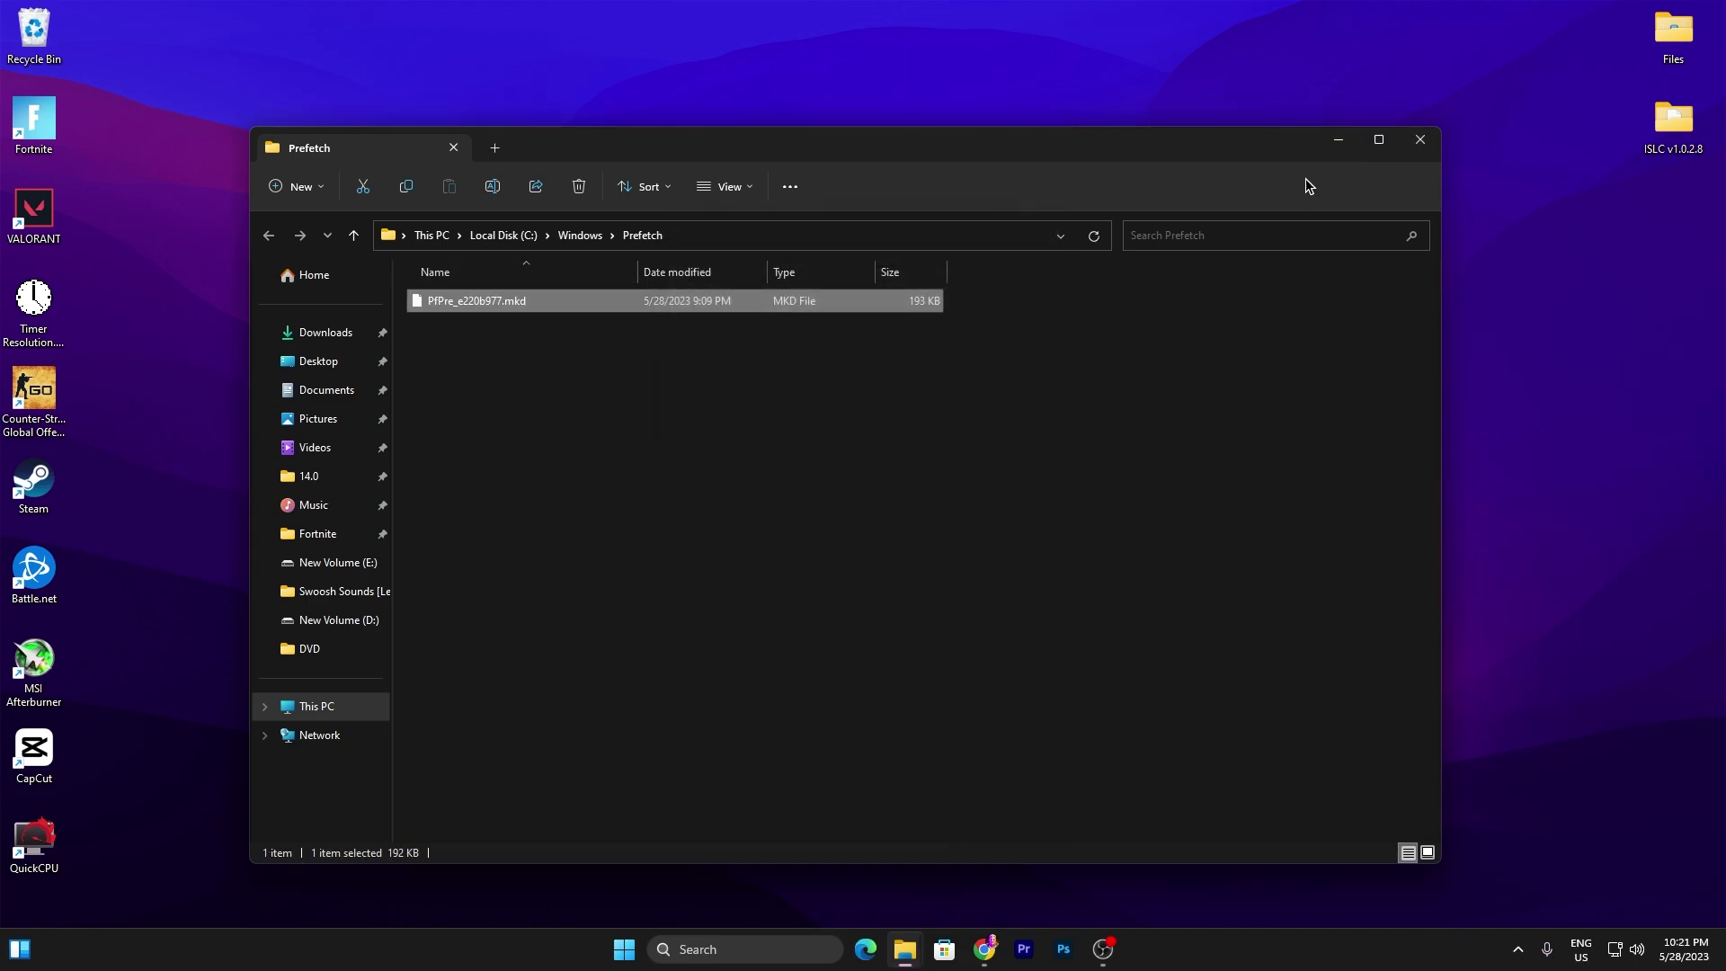
left_click(1420, 141)
Empty the Recycle Bin and confirm permanent deletion.
right_click(36, 30)
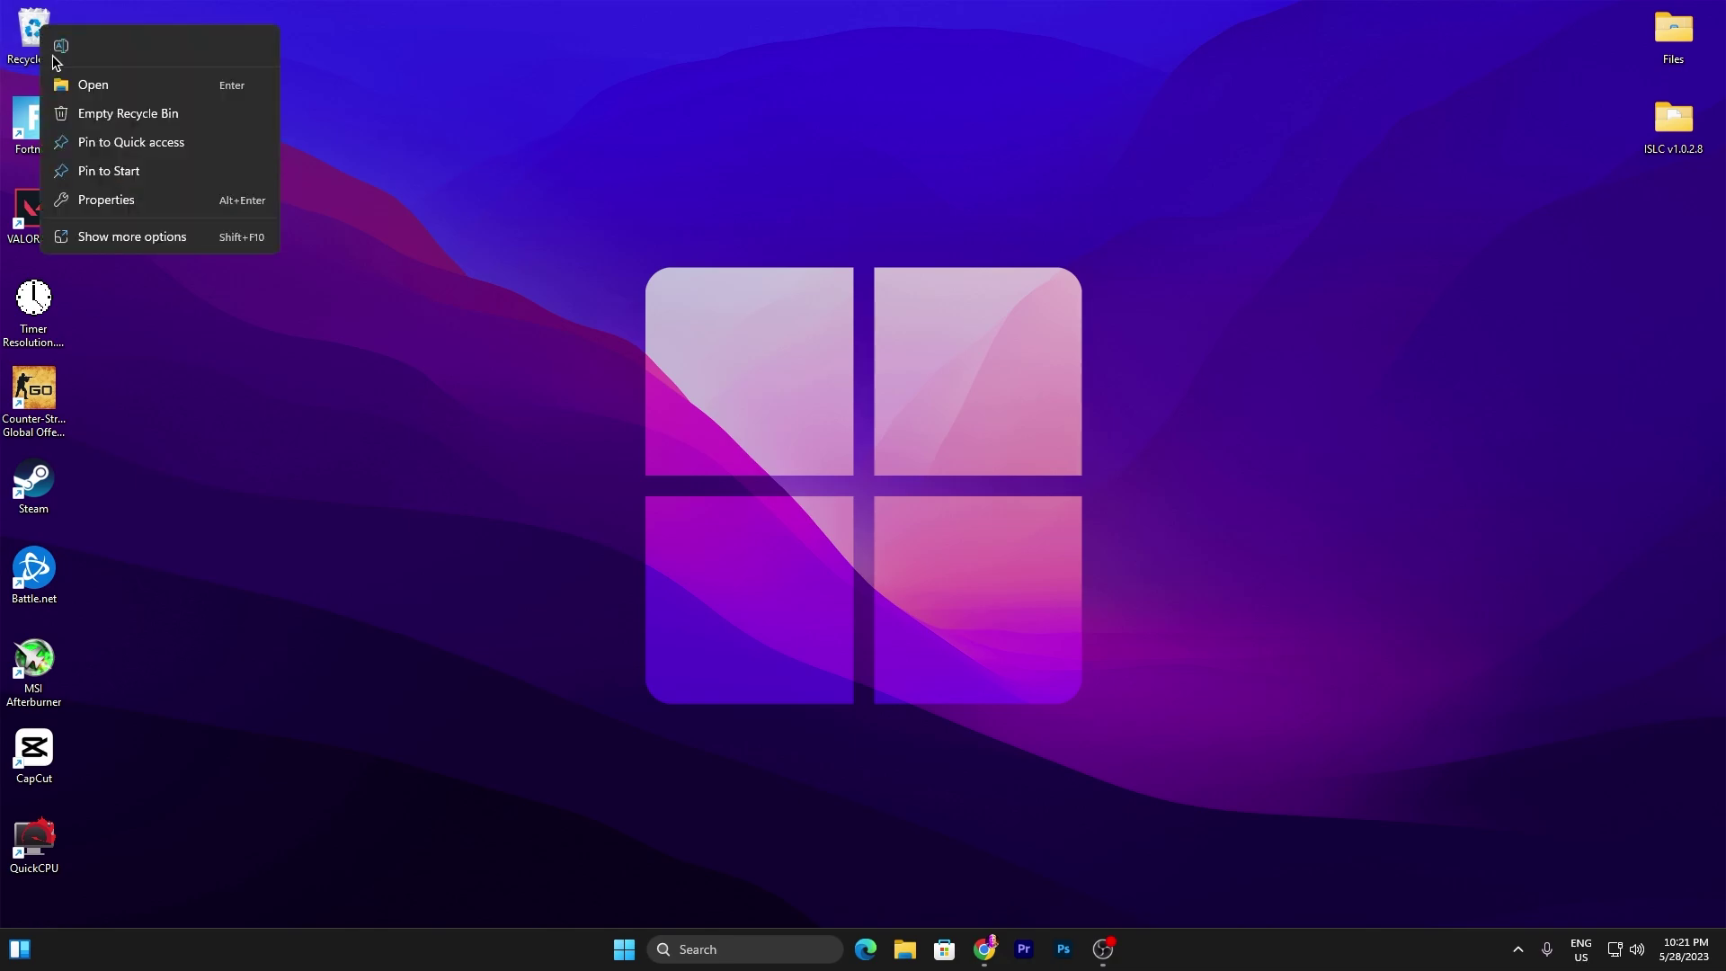
left_click(101, 113)
left_click(926, 488)
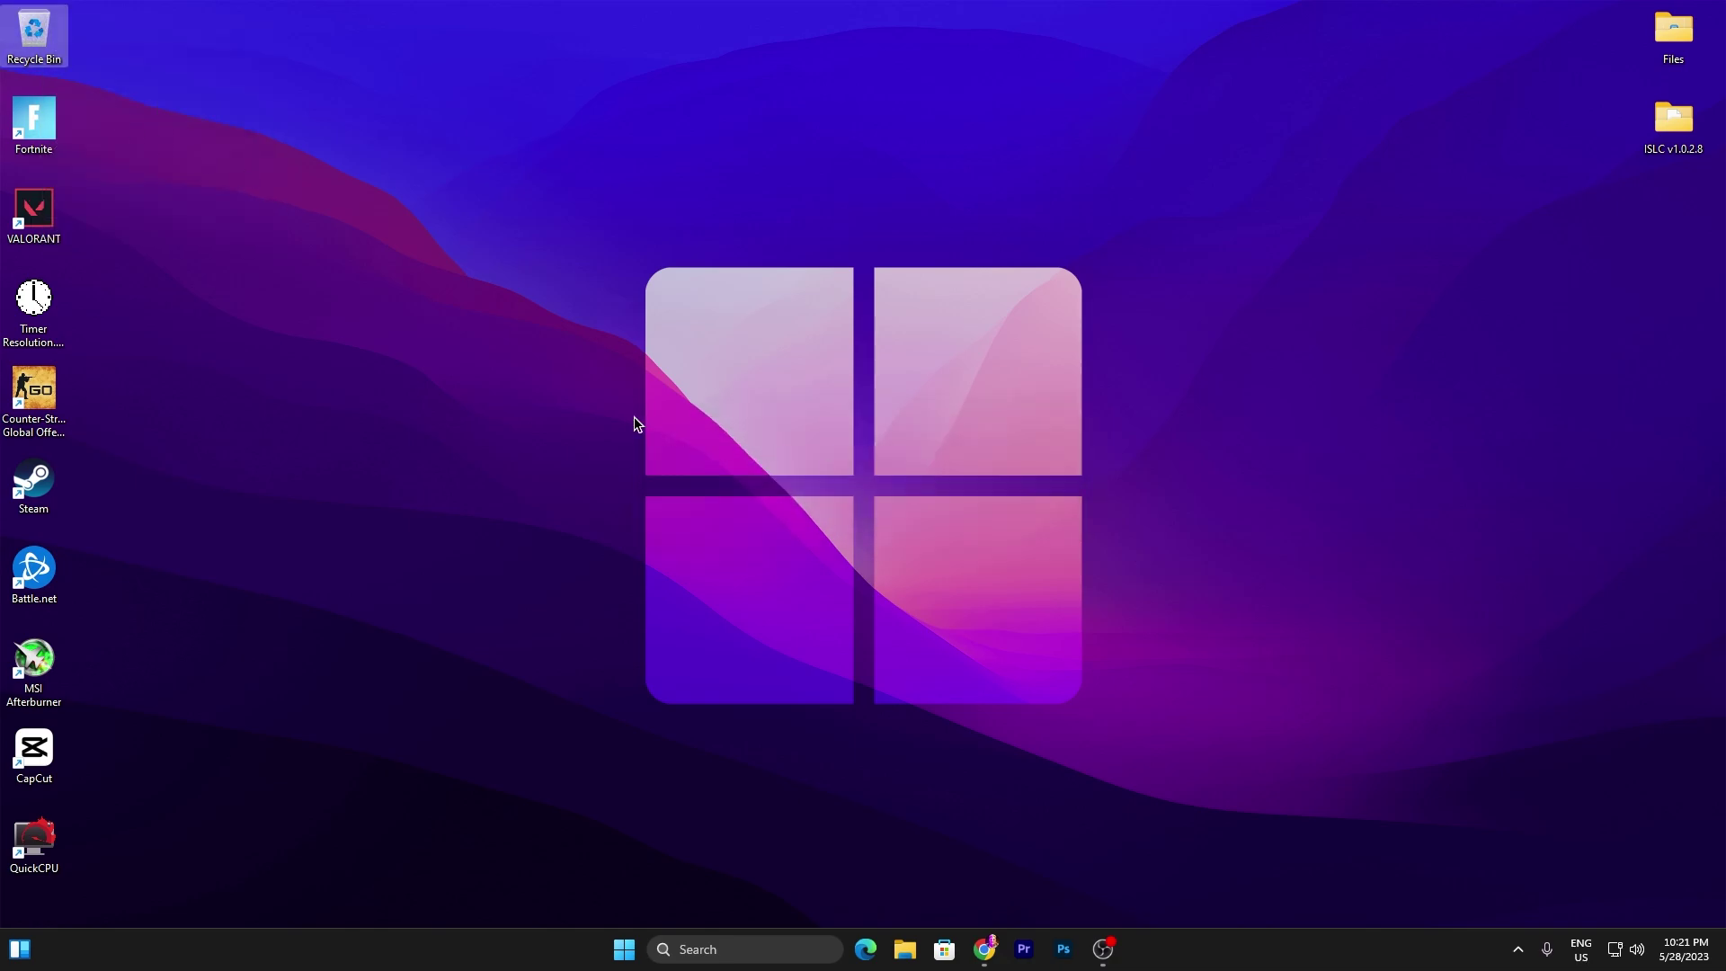